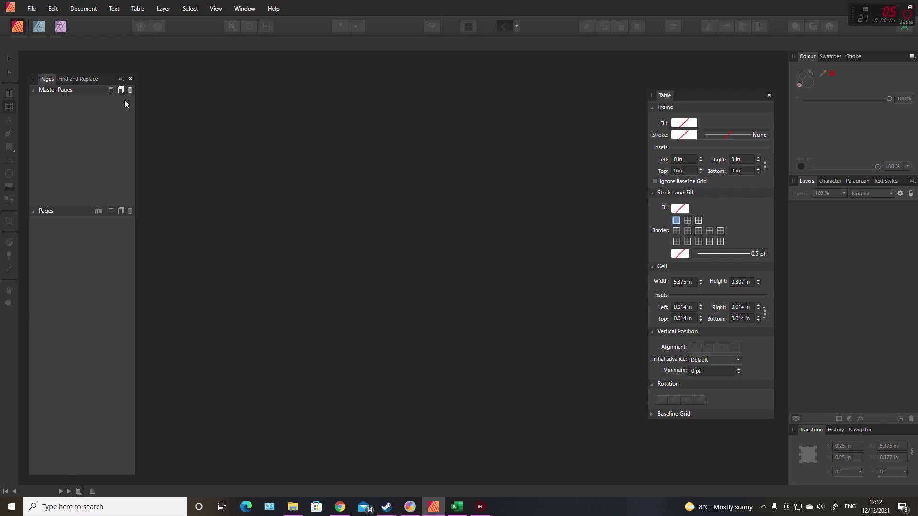
- Start a new document measured in inches with a 6 in × 9 in page size
left_click(31, 8)
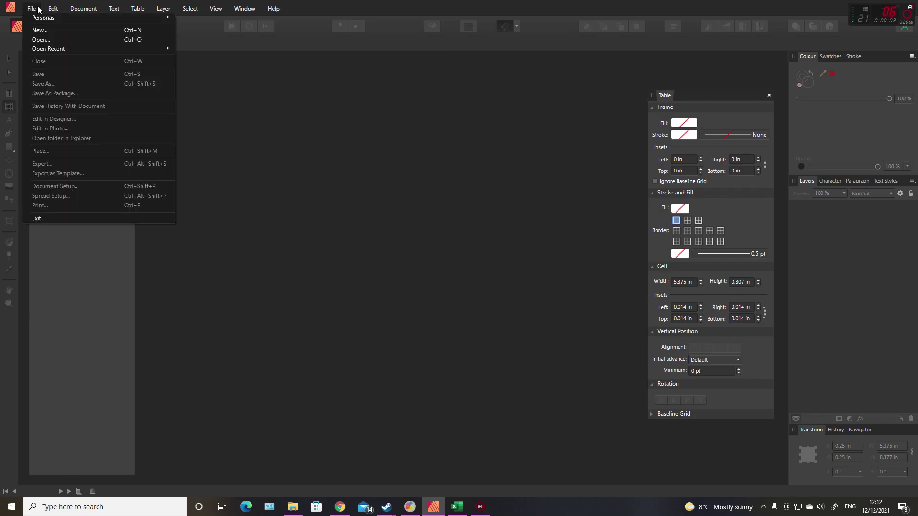
left_click(46, 30)
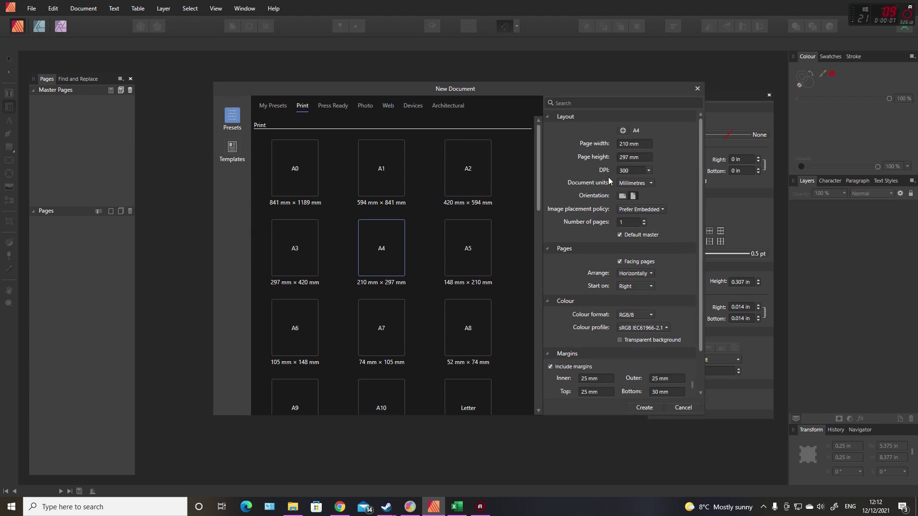
left_click(650, 185)
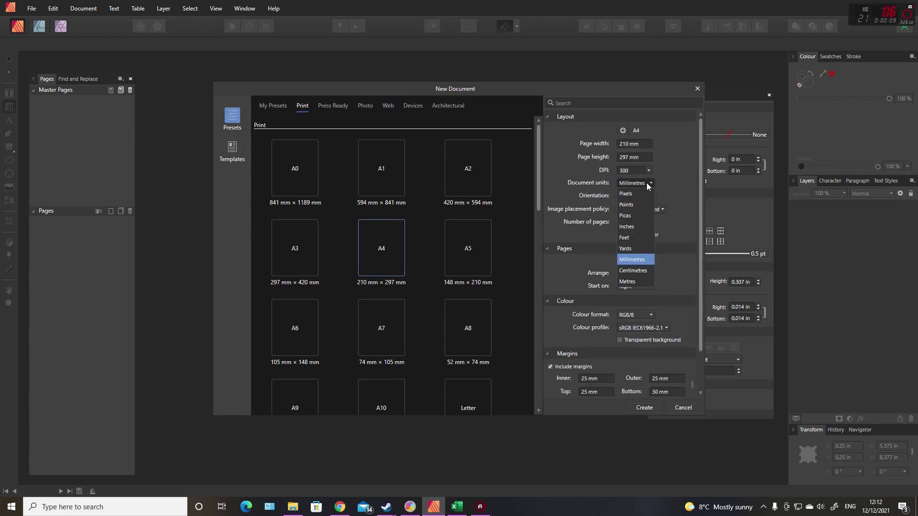
left_click(630, 227)
left_click(639, 144)
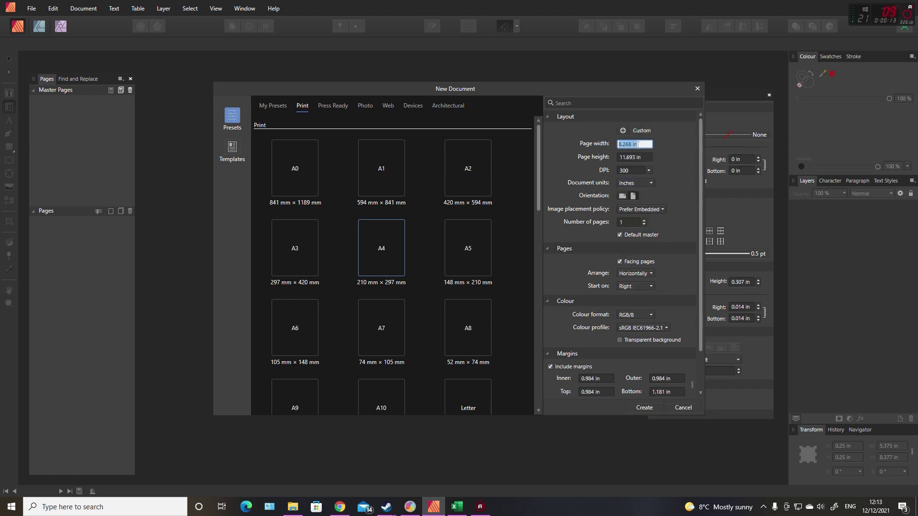
type("6")
key("Tab")
type("9")
key("Return")
scroll(668, 252, "down", 2)
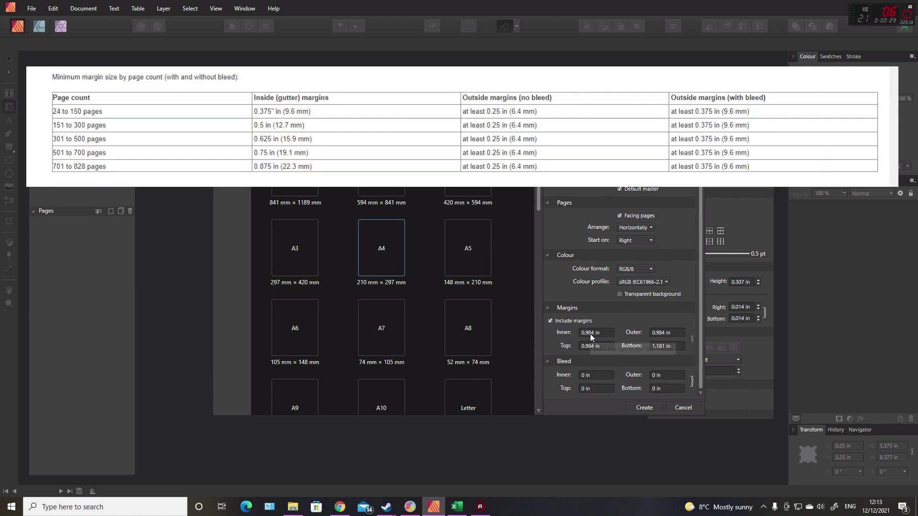
- Enter margins of inner .375, outer .25, top .25 and bottom .25 in, then create the document
left_click(591, 335)
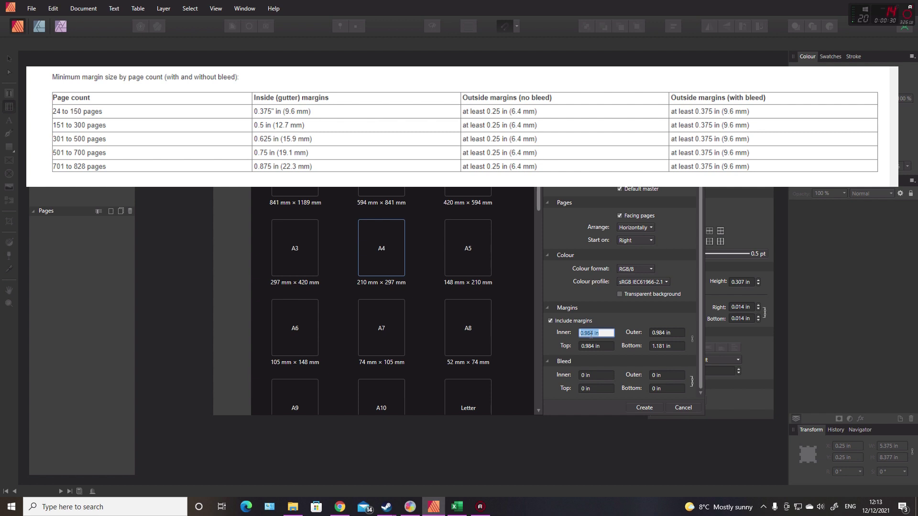
type(".375")
key("Tab")
type(".25")
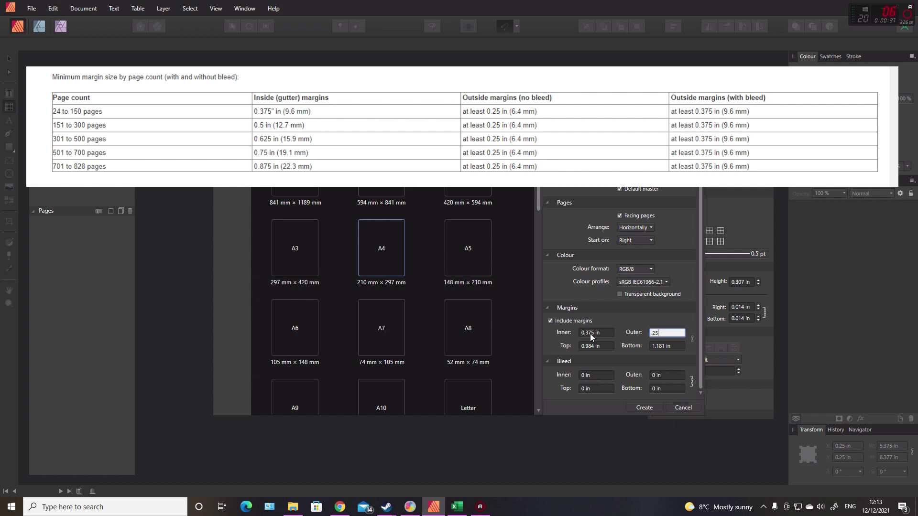
key("Tab")
key("Tab")
type(".25")
key("Tab")
type(".25")
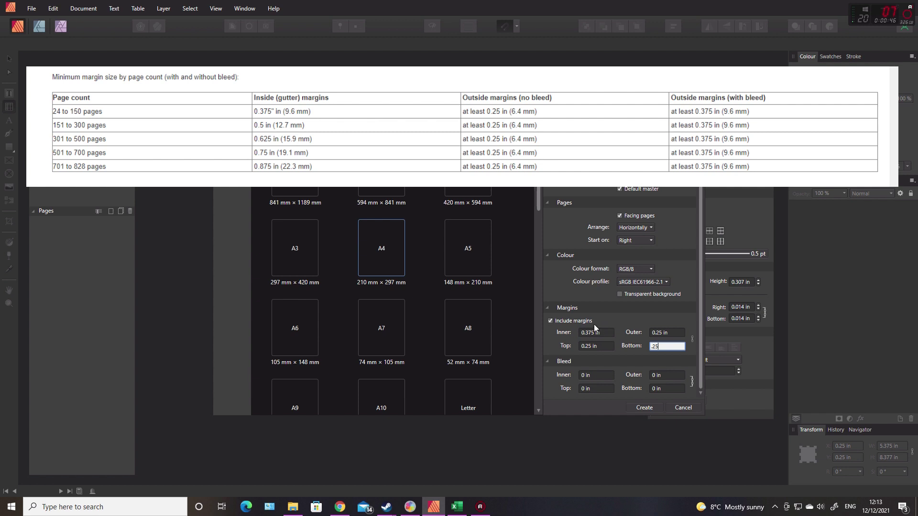
key("Return")
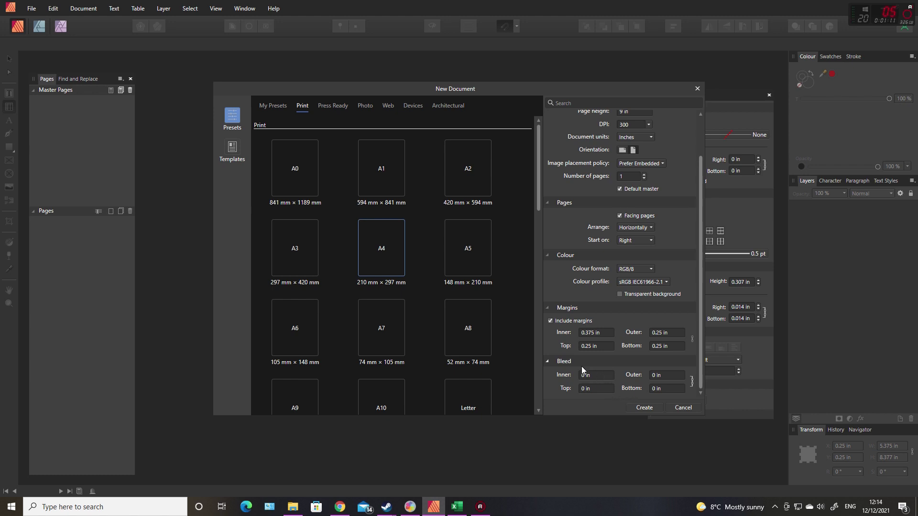
left_click(645, 408)
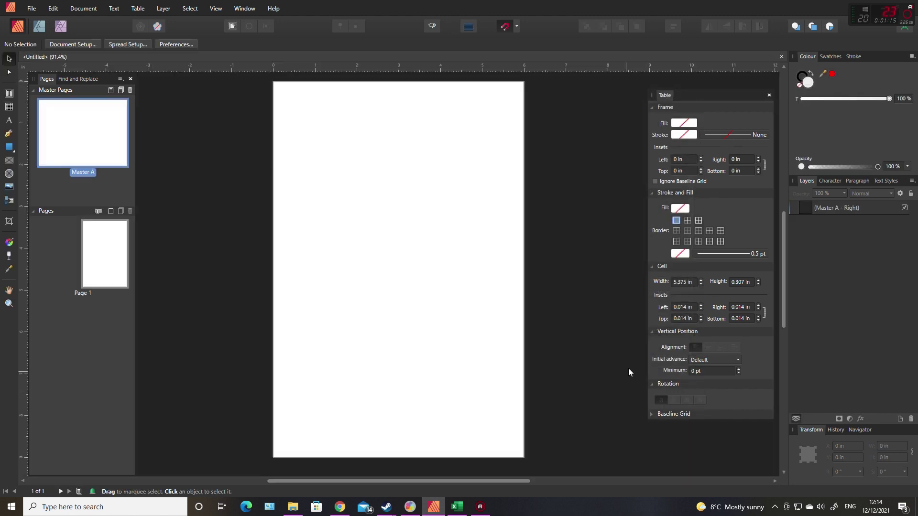
- Open Page 1, turn on Show Margins, and open the Master A spread for editing
double_click(110, 253)
left_click(210, 9)
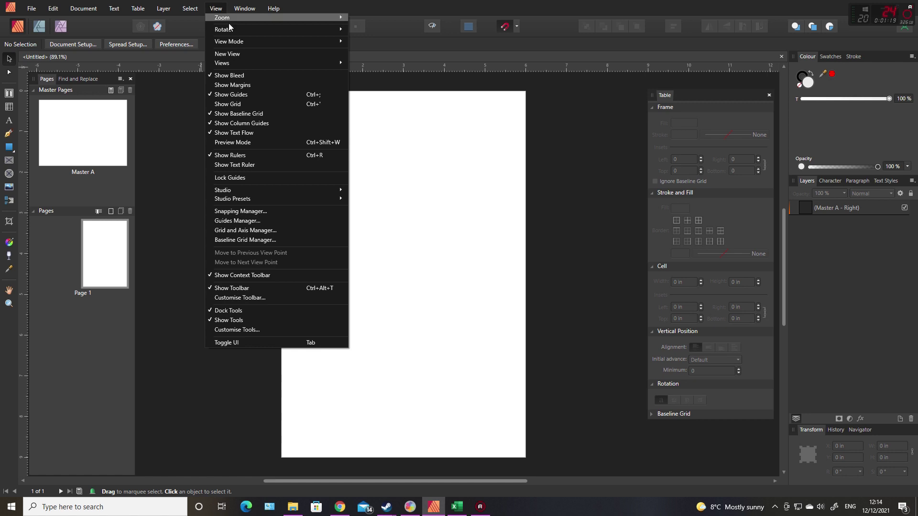
left_click(235, 87)
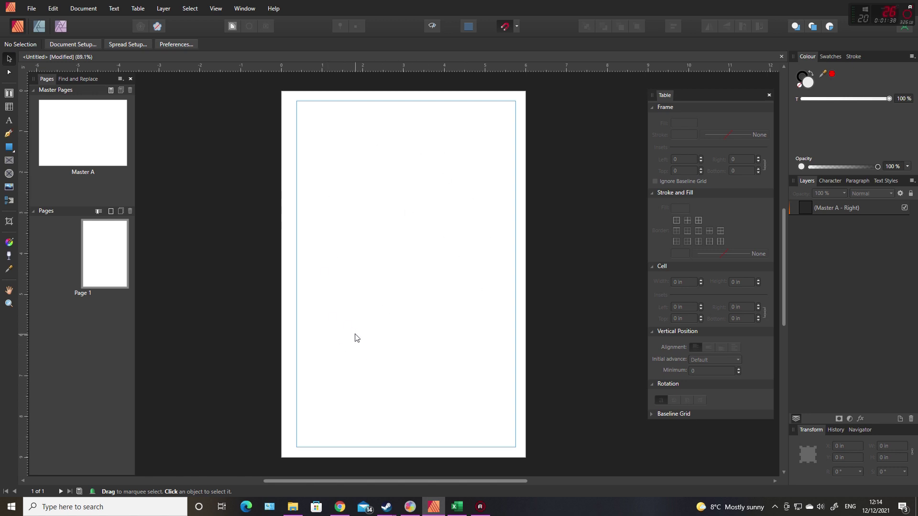
double_click(86, 127)
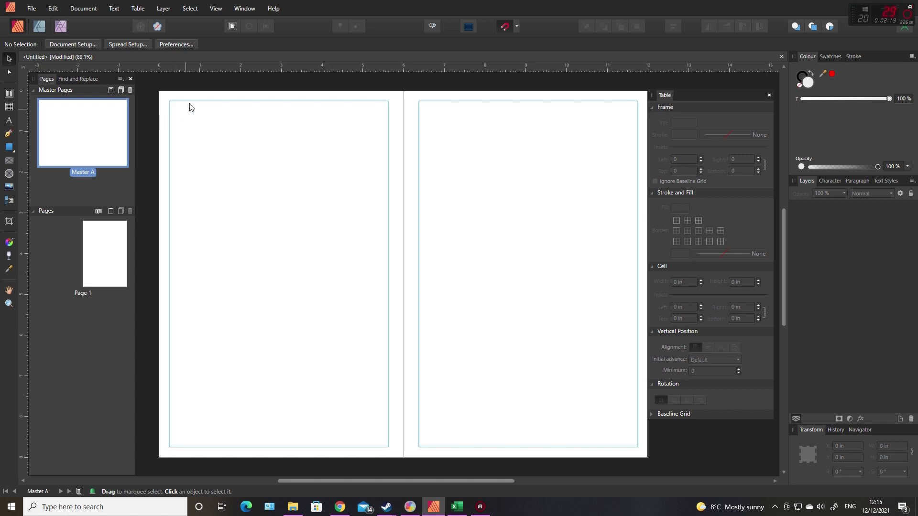
- Draw a table in the left page margins, reduce it to one margin-wide column, and select all cells
left_click(8, 107)
left_click_drag(166, 109, 388, 450)
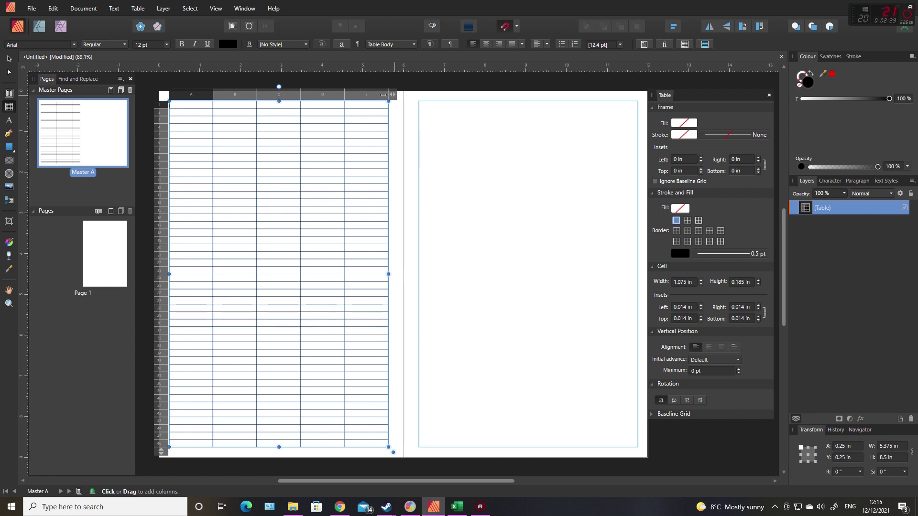
left_click_drag(383, 94, 214, 94)
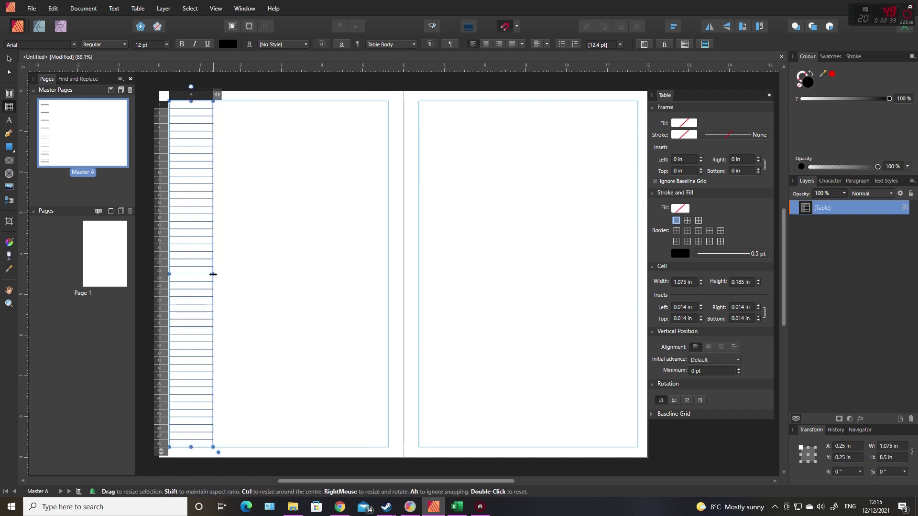
left_click_drag(213, 274, 388, 277)
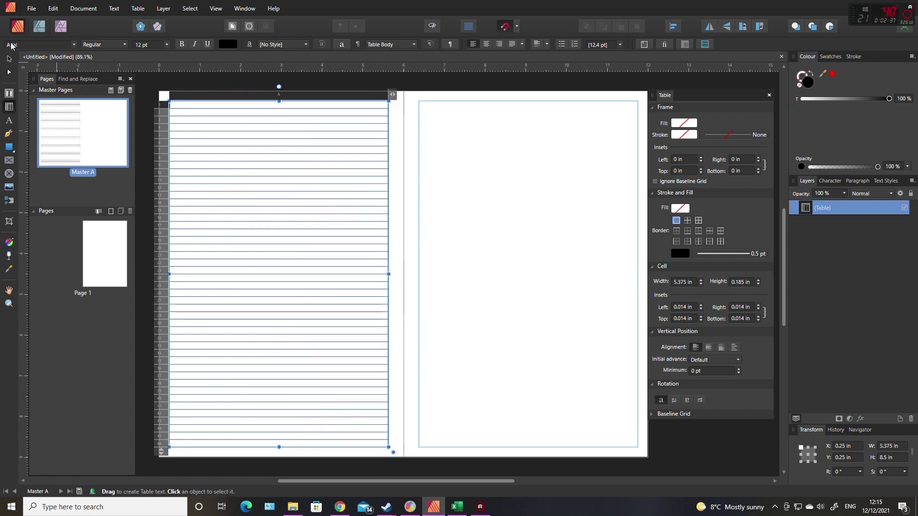
left_click(9, 59)
left_click(494, 200)
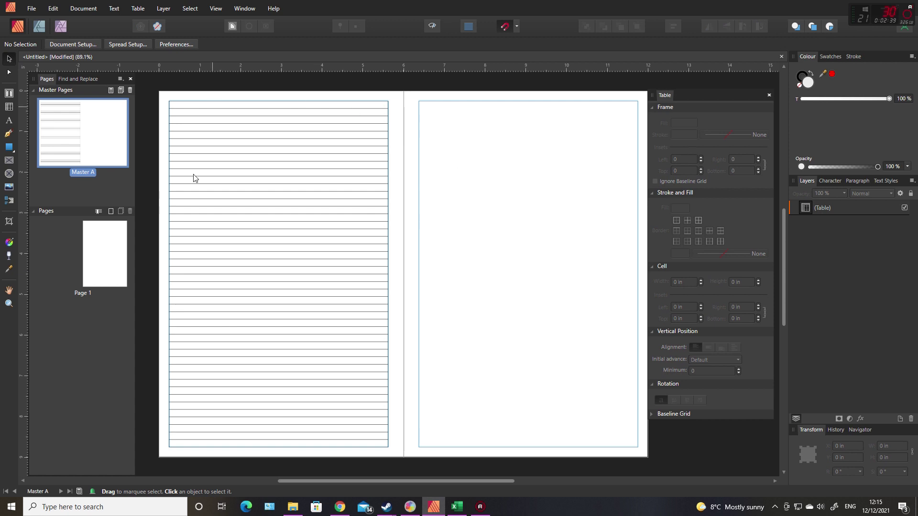
left_click(323, 200)
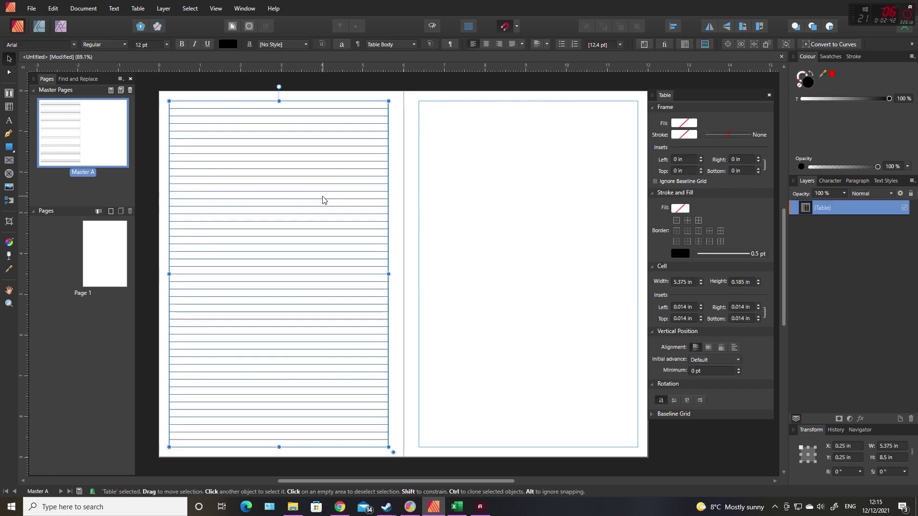
double_click(313, 165)
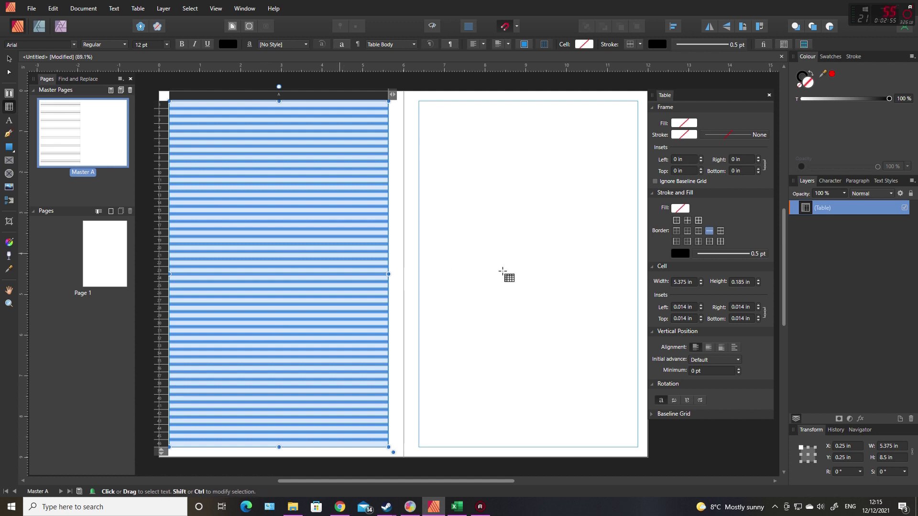
- Set the table's cell row height to 7.8 mm (0.307 in)
left_click(740, 282)
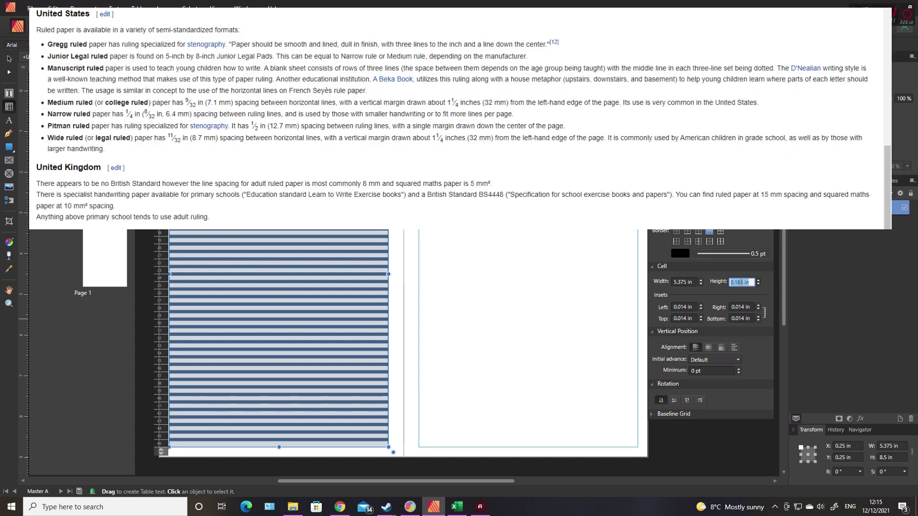
type("7.8mm")
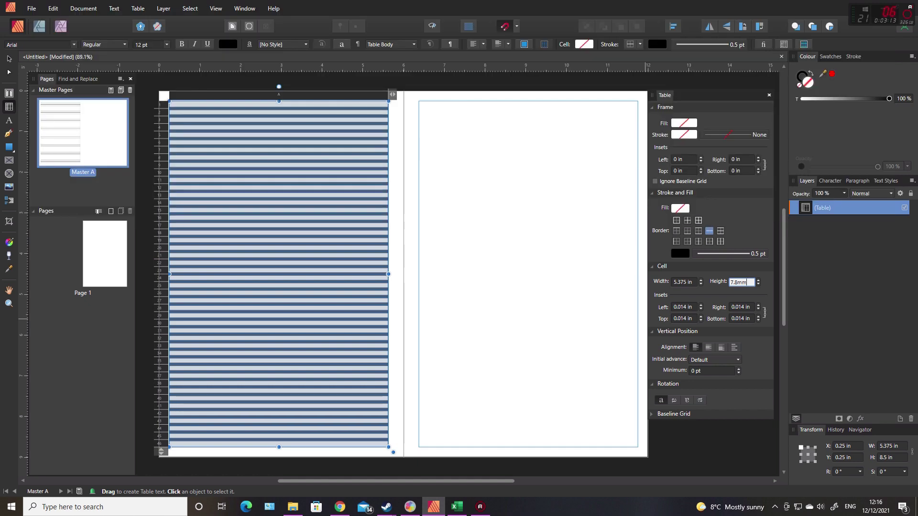
key("Return")
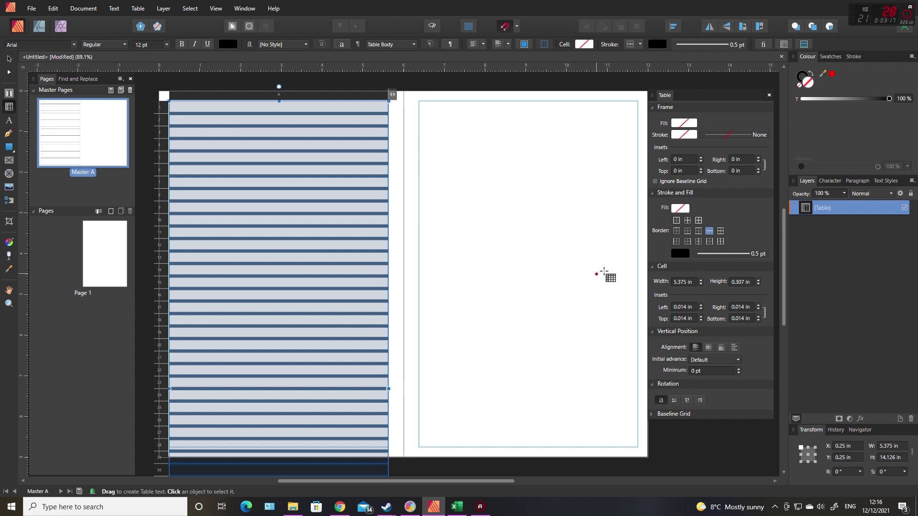
scroll(412, 310, "down", 1)
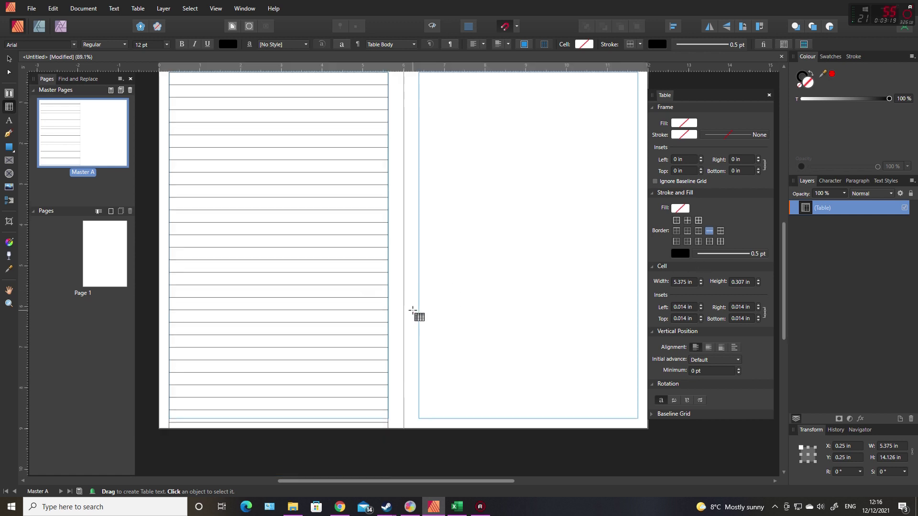
scroll(567, 287, "up", 1)
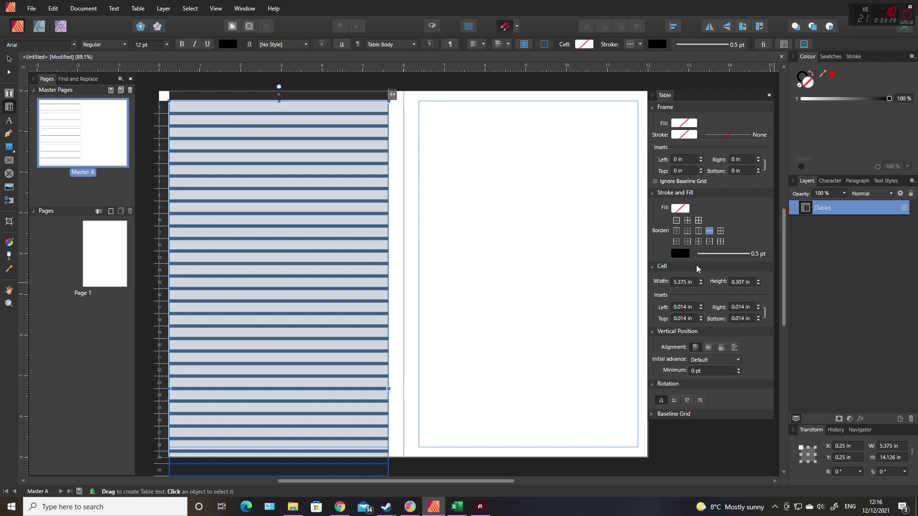
left_click(221, 105)
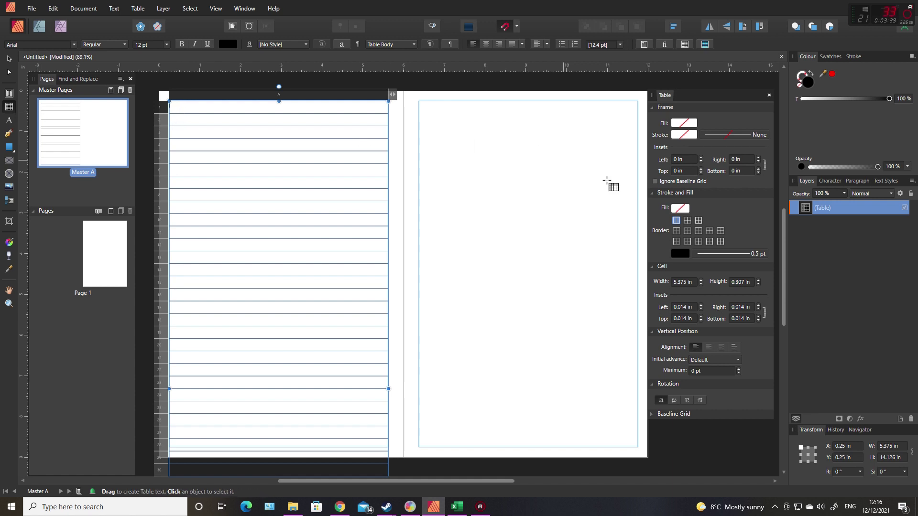
- Change the selected row's height to 0.7 in
left_click(738, 284)
key("BackSpace")
type(".7")
key("Return")
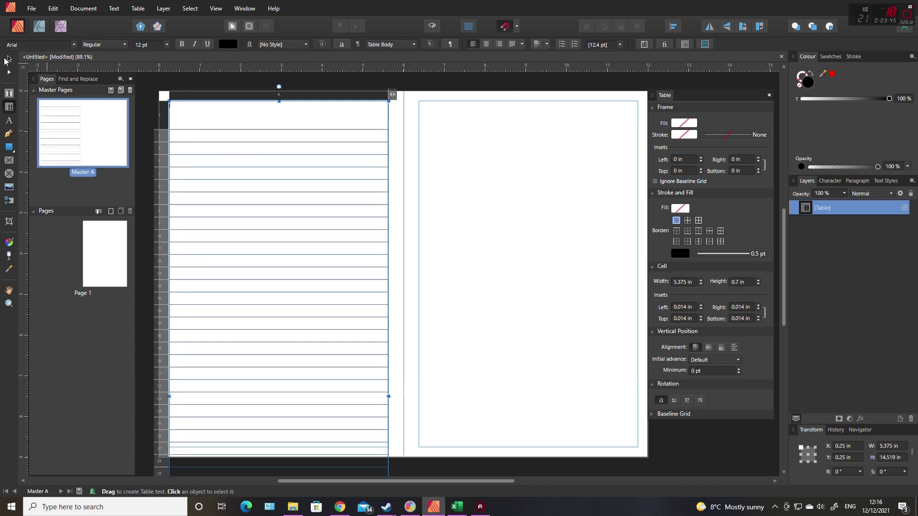
left_click(7, 59)
left_click(469, 277)
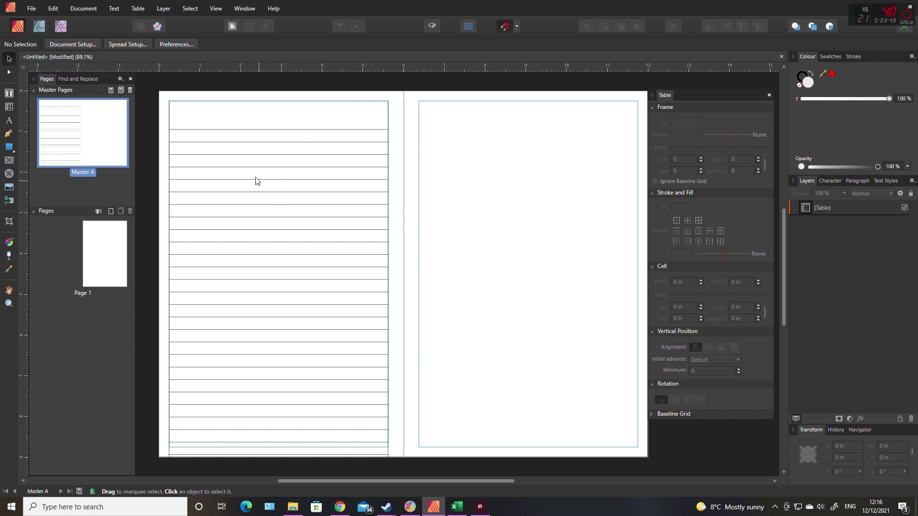
- Drag the table's bottom row handle up to remove surplus rows, ending the table at the page bottom
left_click(289, 308)
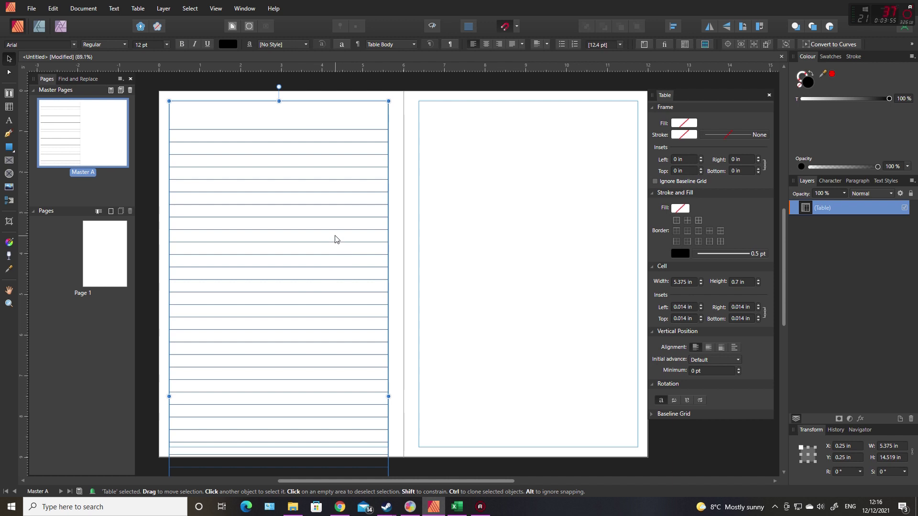
scroll(335, 239, "down", 5)
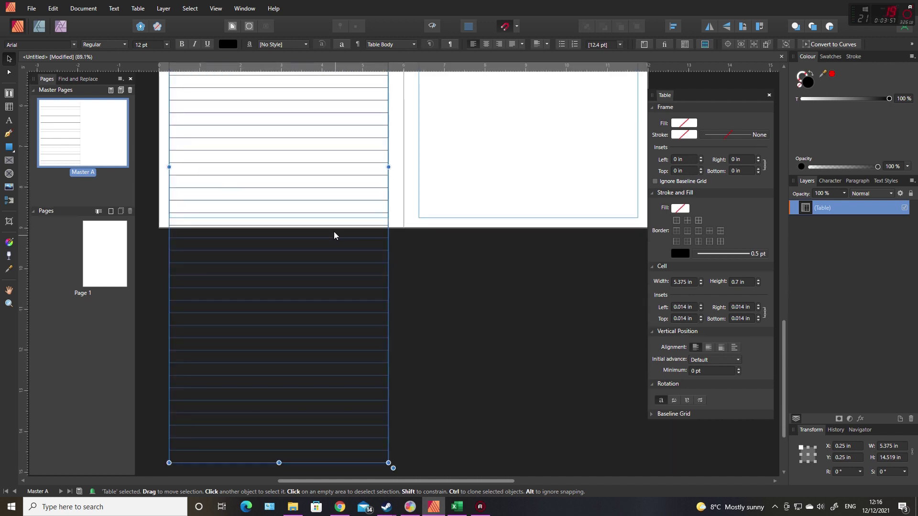
scroll(239, 327, "down", 1)
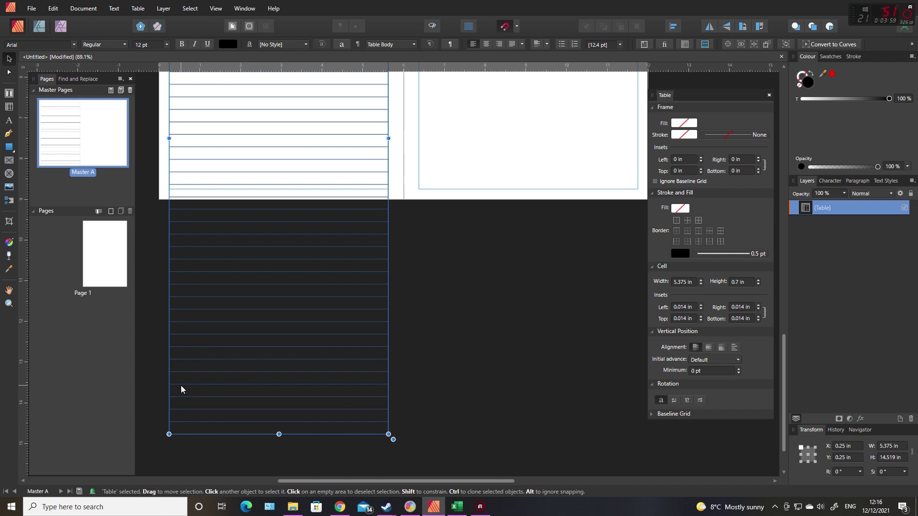
double_click(181, 389)
left_click_drag(163, 437, 162, 313)
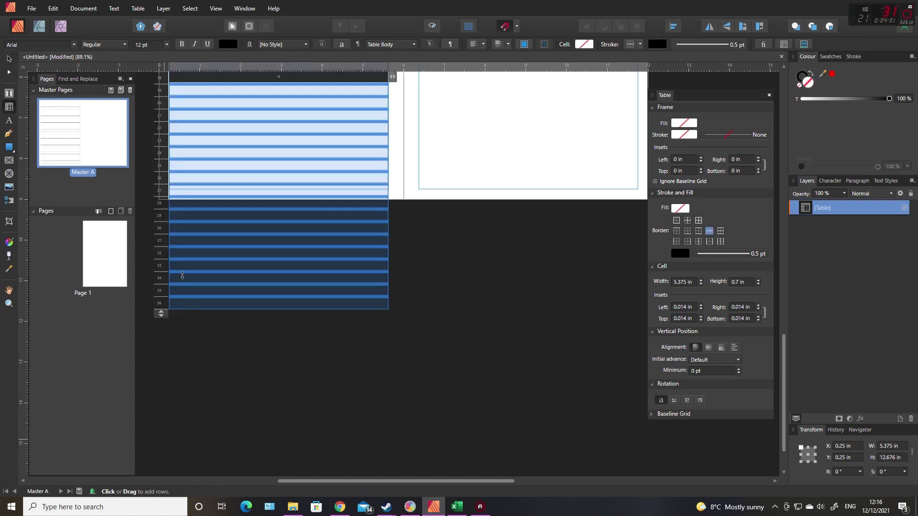
left_click_drag(182, 276, 156, 185)
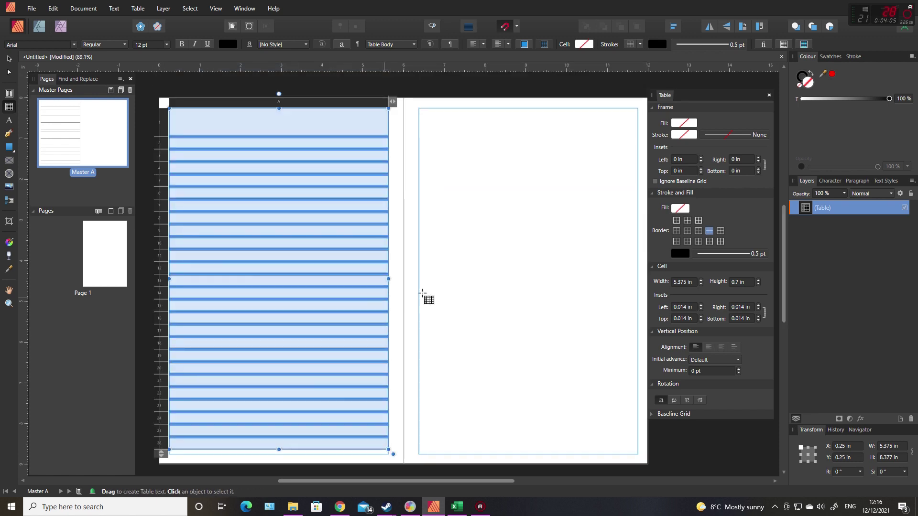
left_click(8, 59)
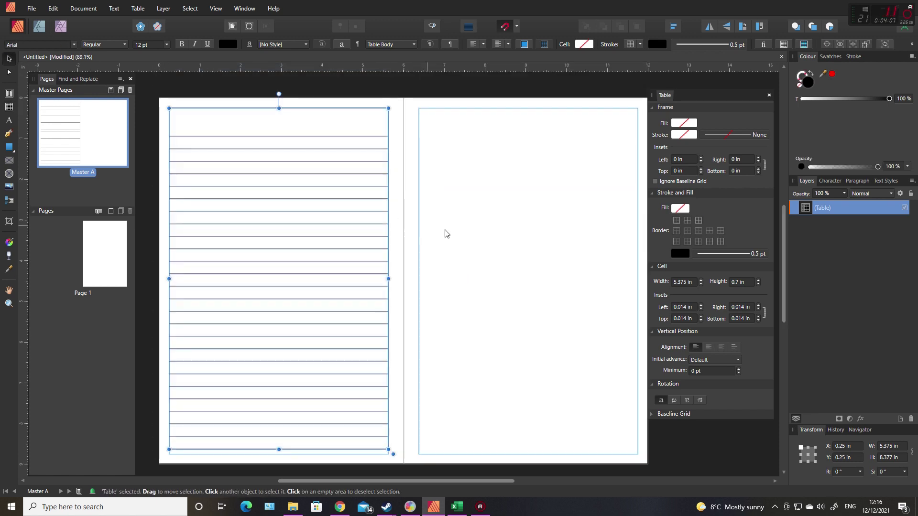
left_click(479, 242)
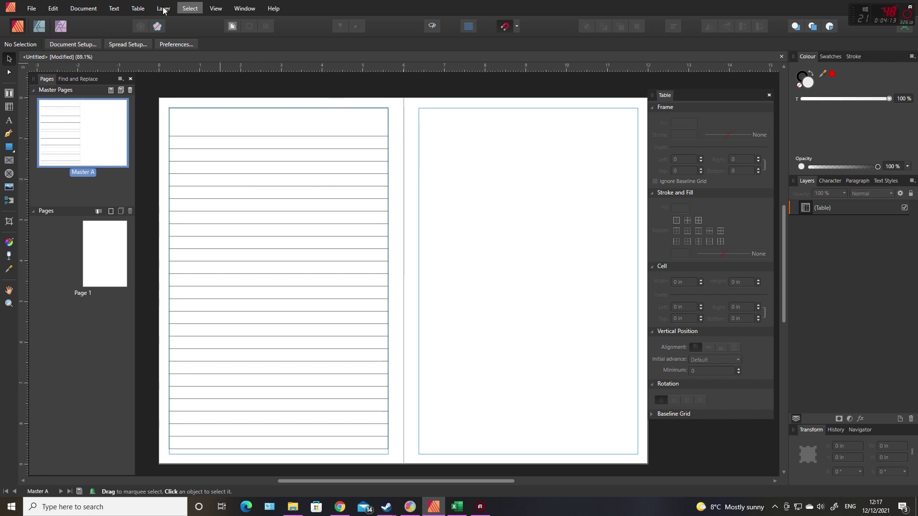
- Turn off View > Show Margins and re-enter the lined table for editing
left_click(218, 9)
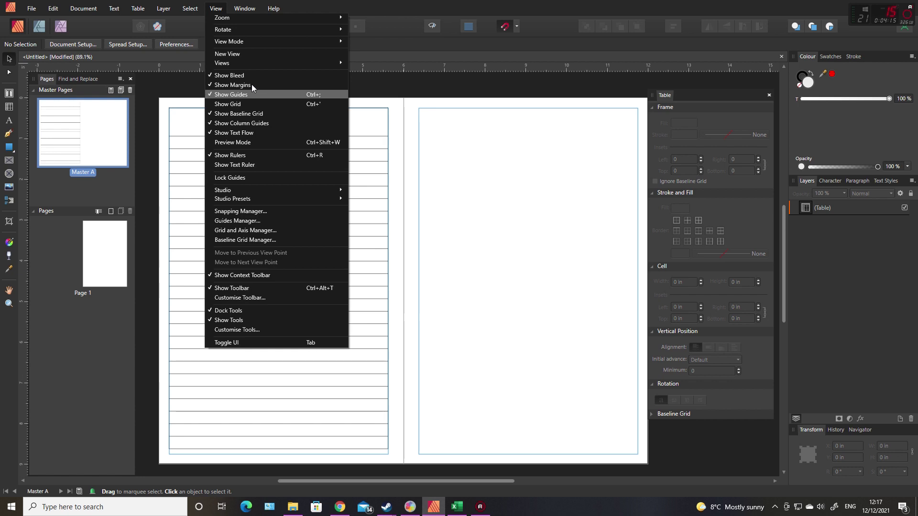
left_click(252, 86)
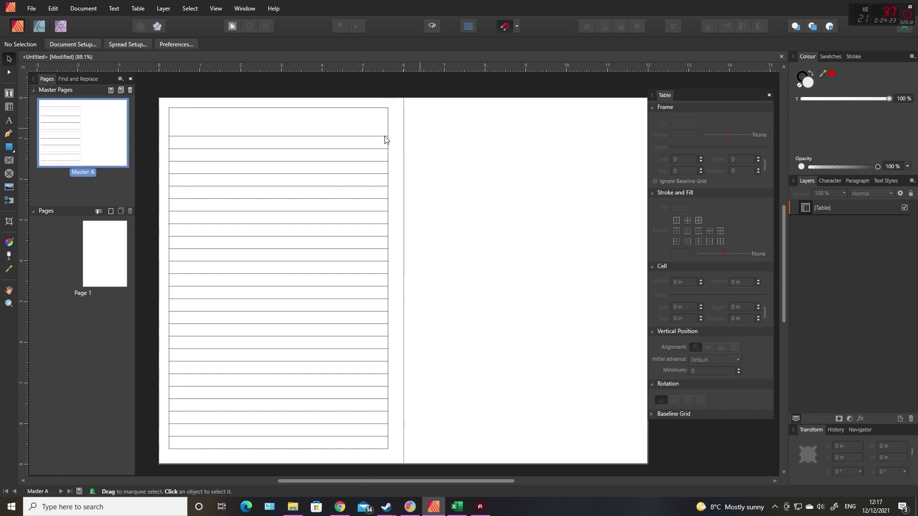
double_click(280, 163)
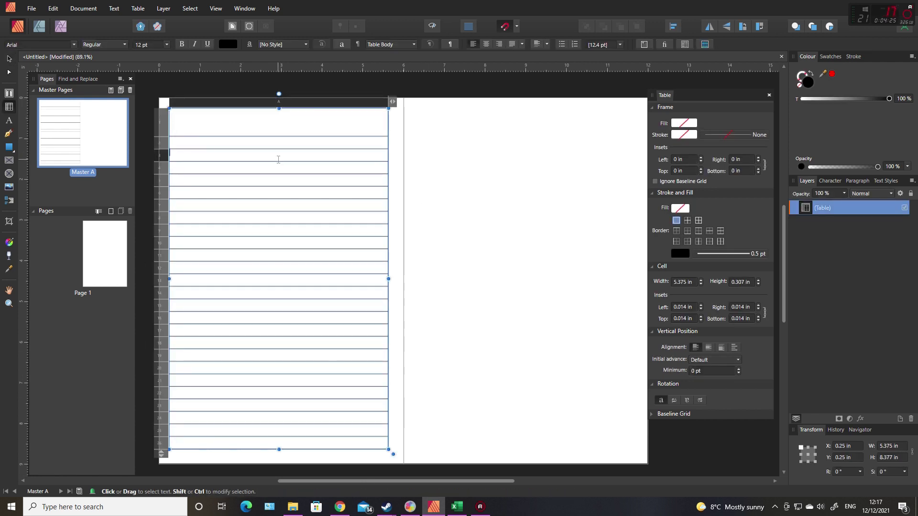
- Set the outer border colour of all table cells to None
left_click(257, 101)
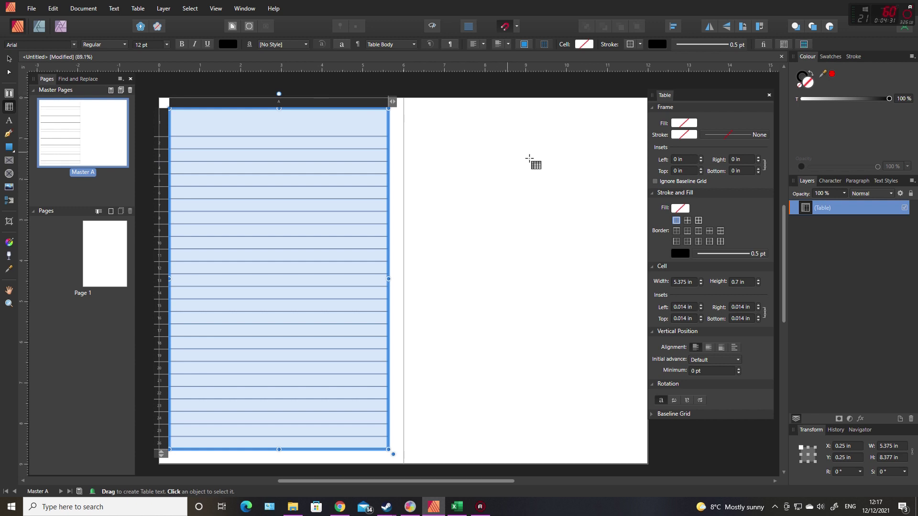
left_click(676, 221)
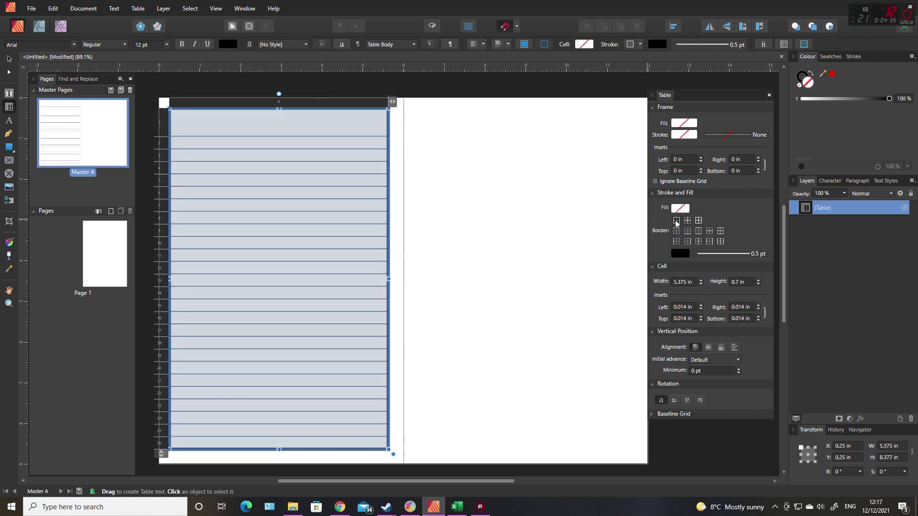
left_click(679, 254)
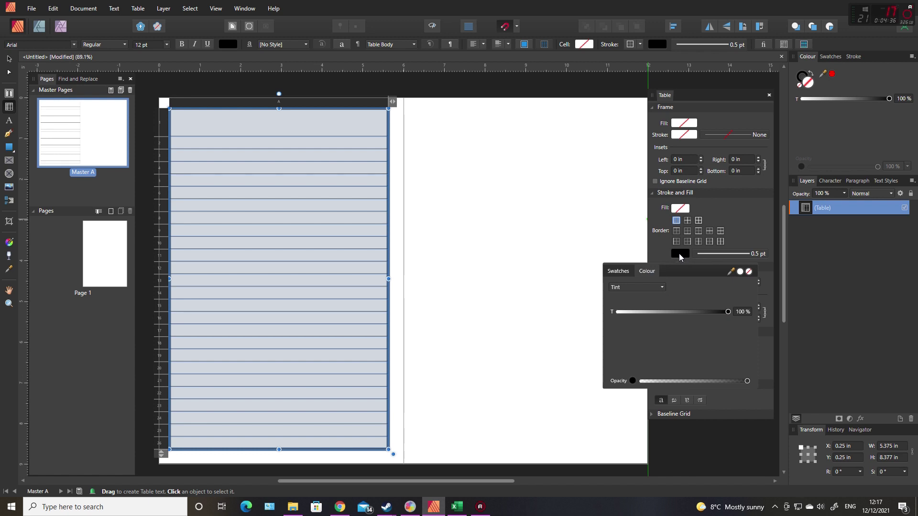
left_click(749, 272)
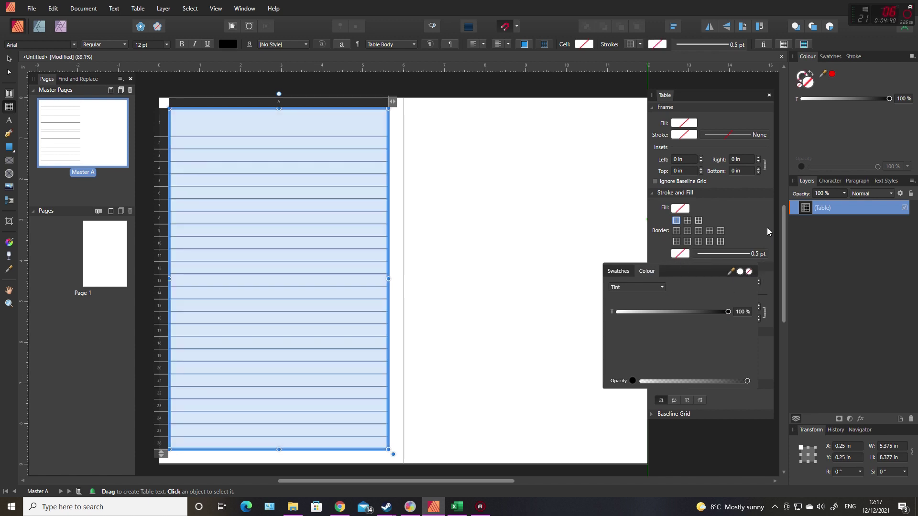
left_click(499, 253)
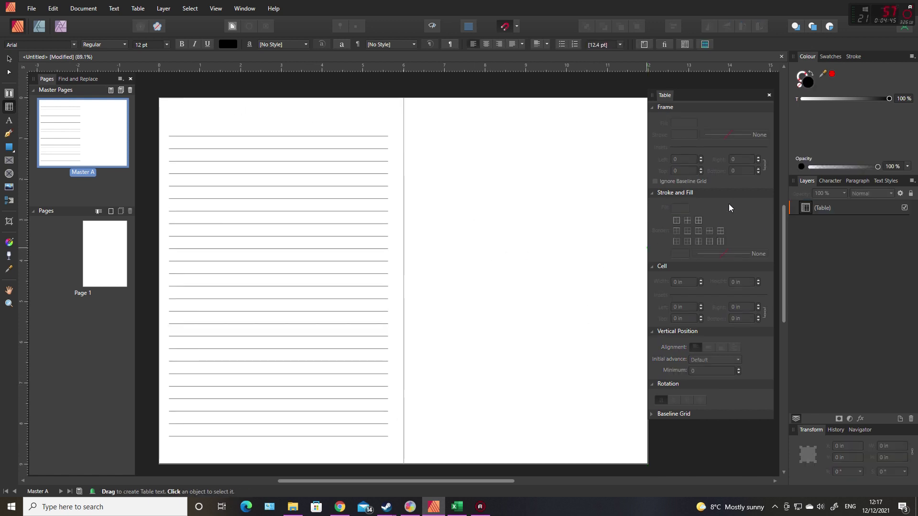
- Apply a black right-side border to all table cells, forming a vertical line
left_click(272, 139)
left_click(255, 103)
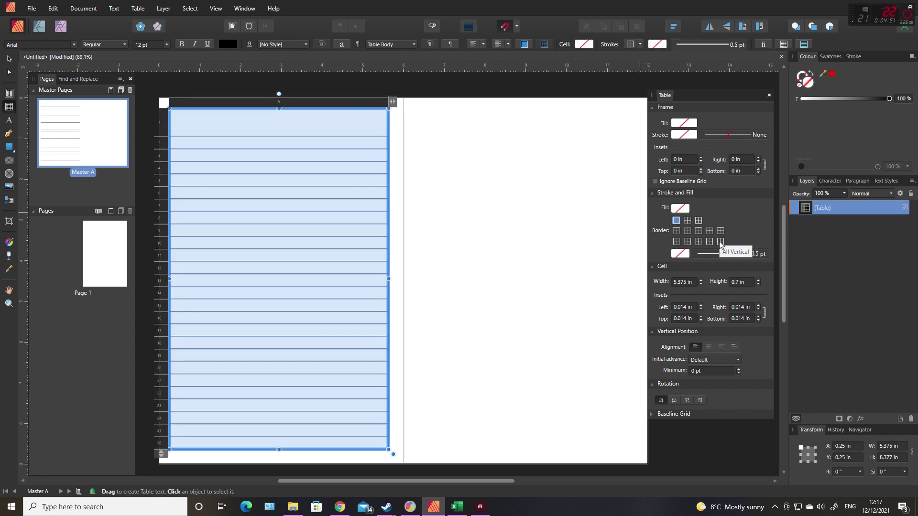
left_click(689, 246)
left_click(562, 282)
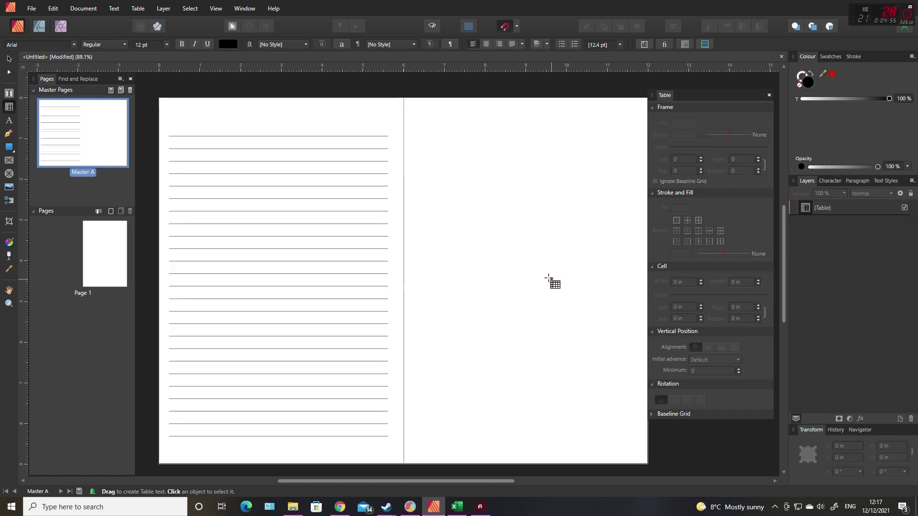
left_click(212, 140)
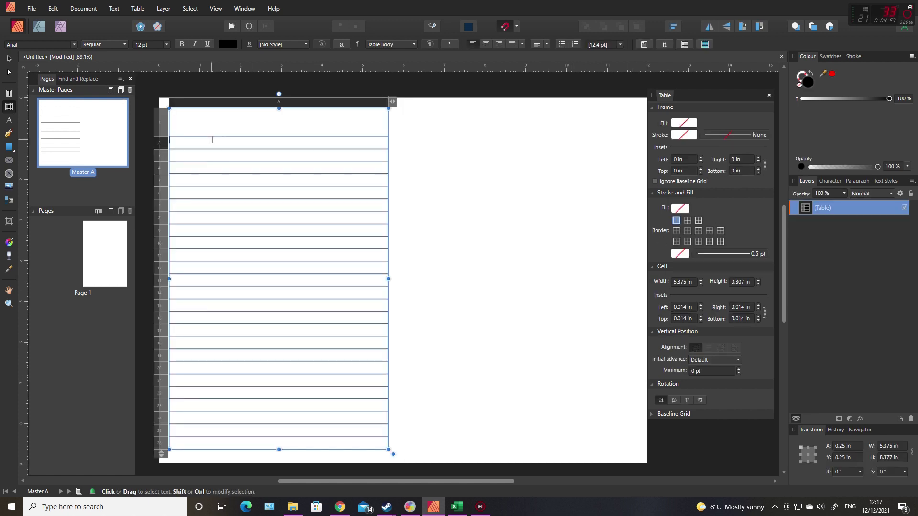
left_click(229, 101)
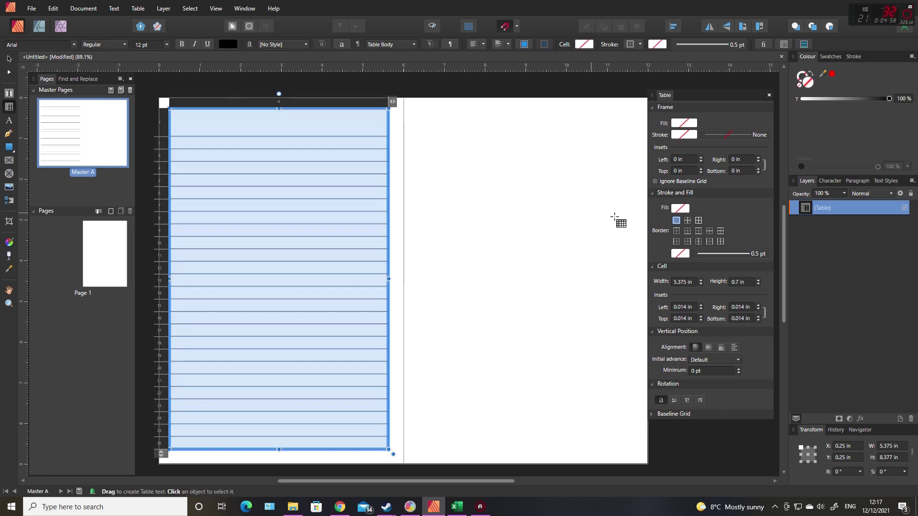
left_click(687, 242)
left_click(680, 253)
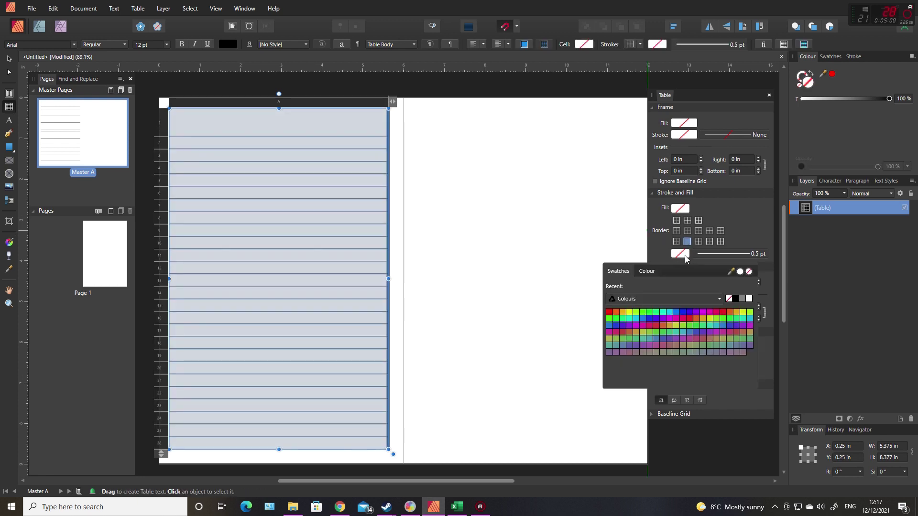
left_click(736, 299)
left_click(558, 207)
left_click(558, 207)
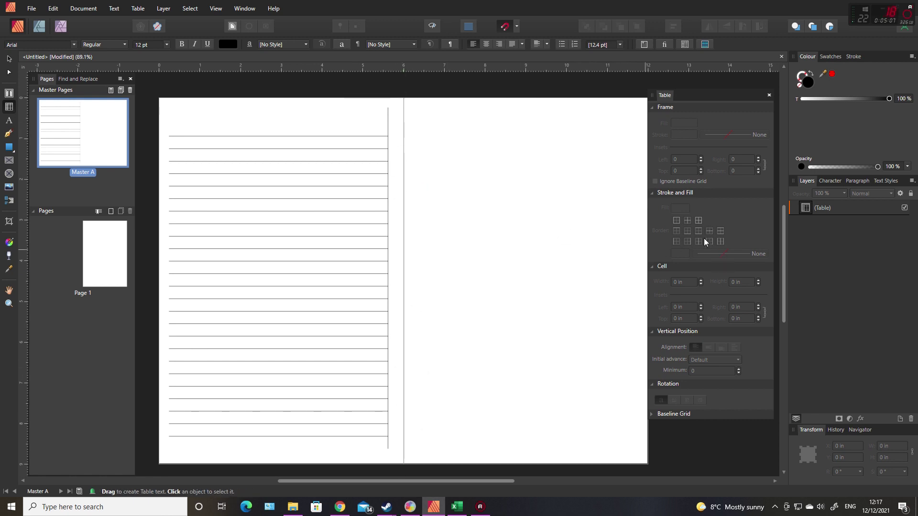
left_click(331, 197)
- Give the table's inside horizontal borders a black 0.3 pt stroke
left_click(254, 99)
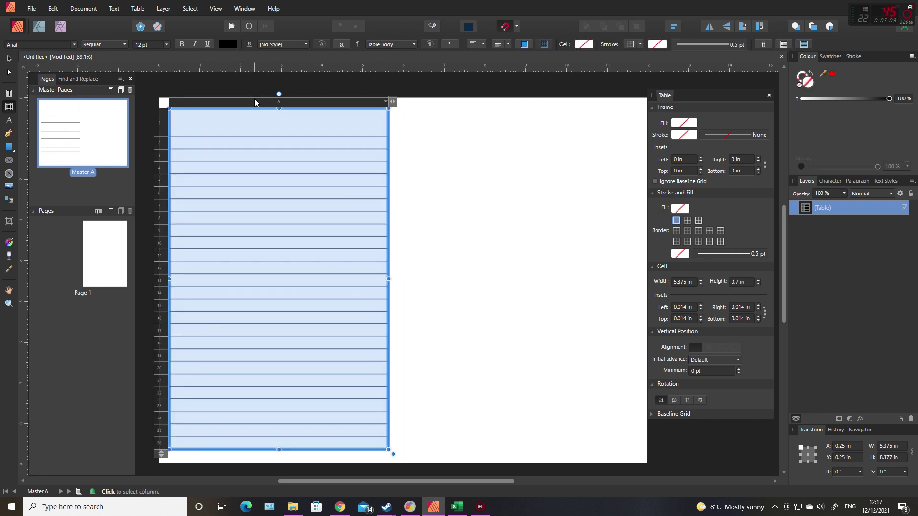
left_click(687, 241)
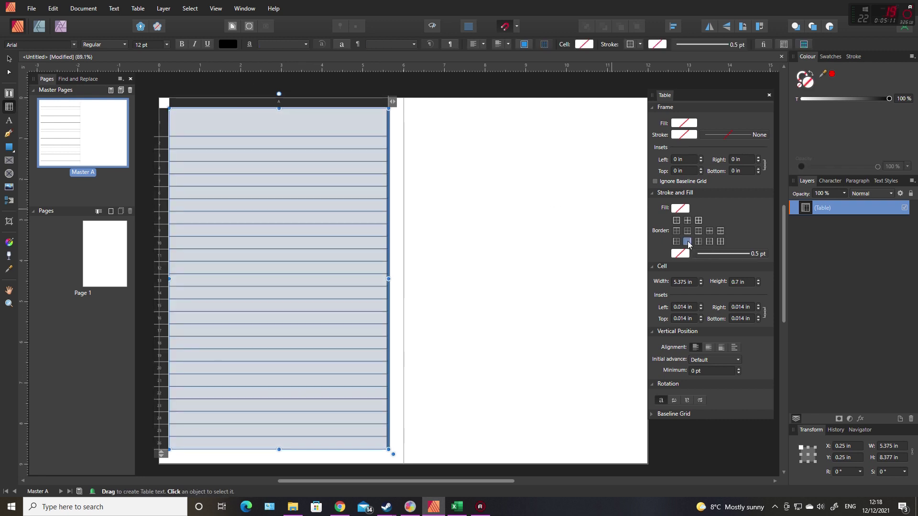
left_click(684, 255)
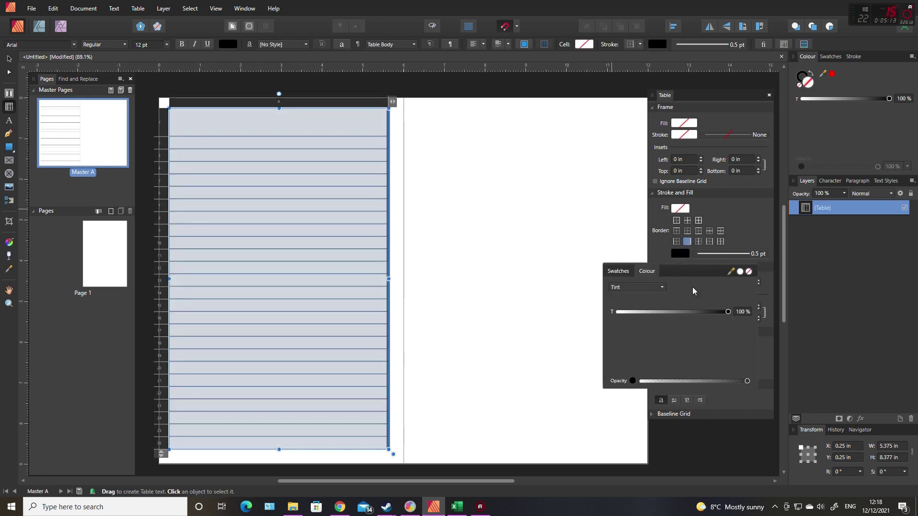
left_click(748, 272)
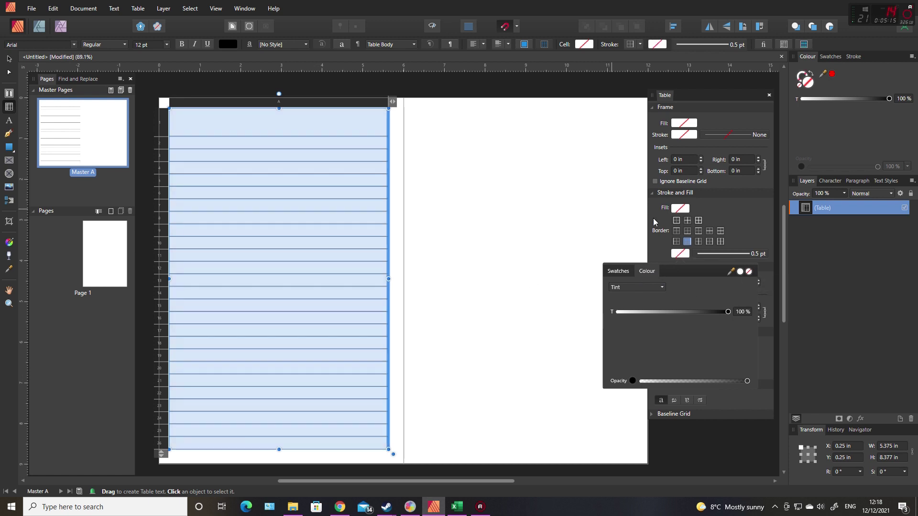
left_click(739, 254)
left_click(743, 258)
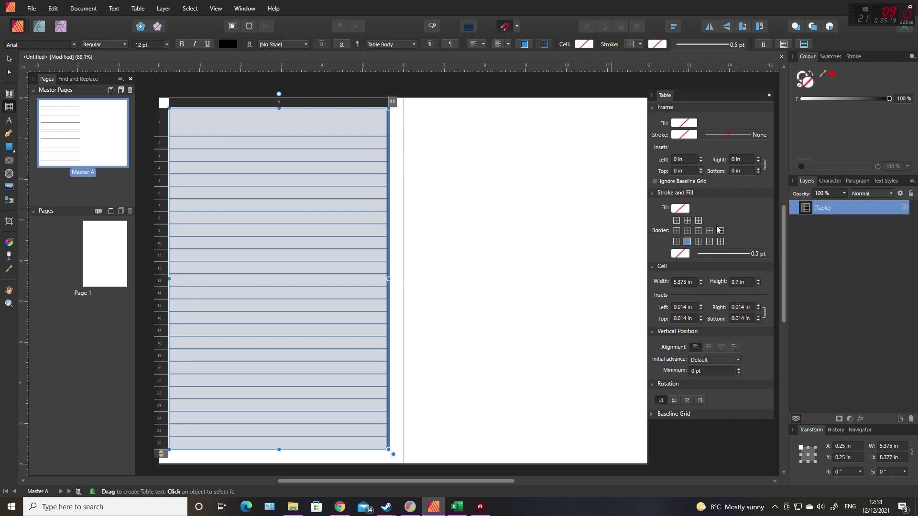
left_click(709, 232)
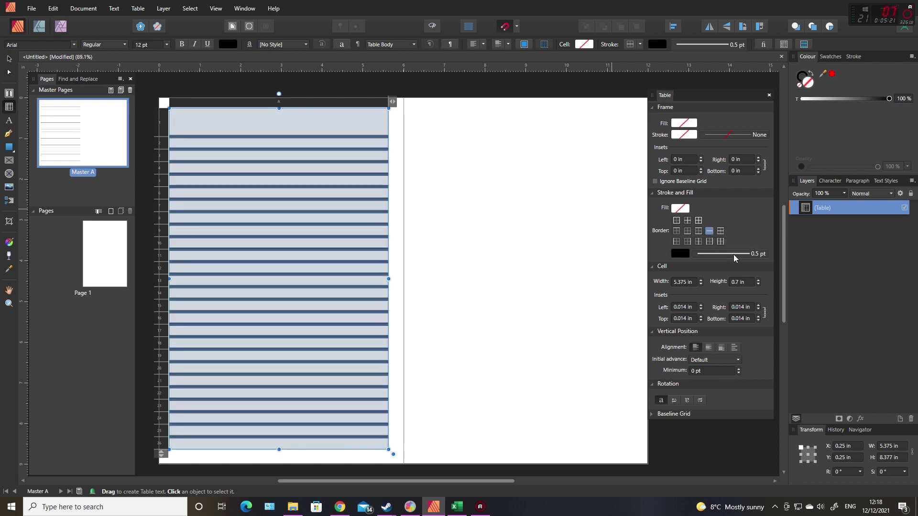
left_click(757, 258)
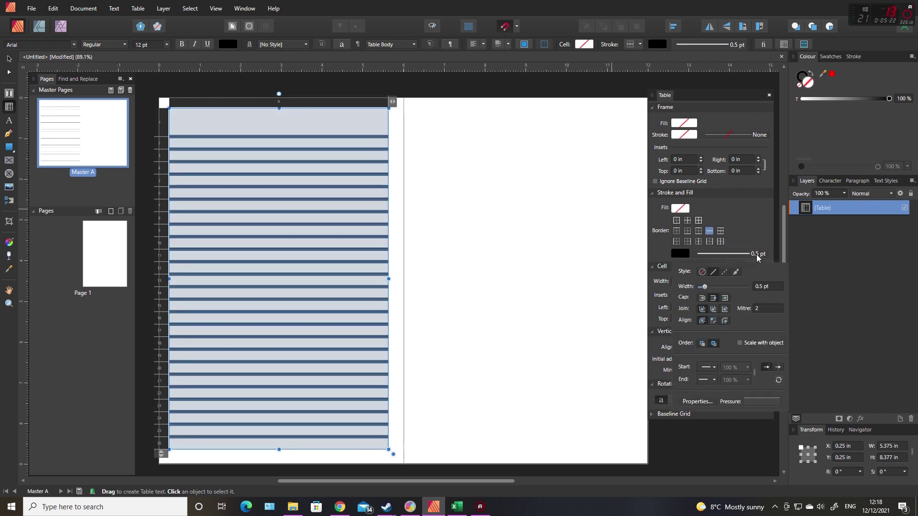
left_click(760, 287)
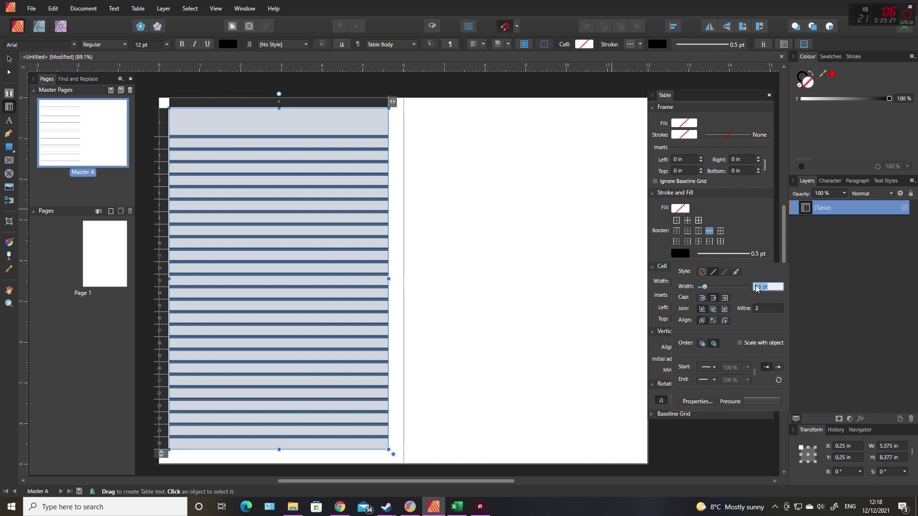
type("0.3")
key("Return")
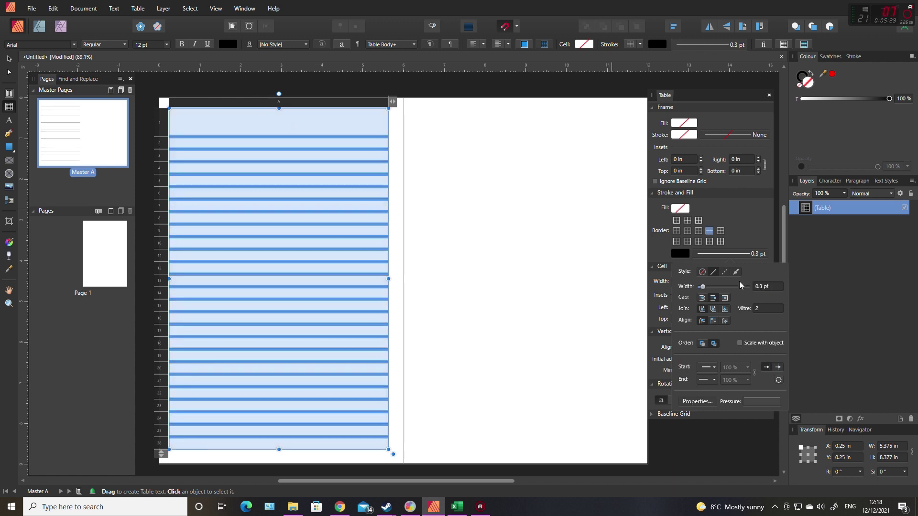
left_click(469, 156)
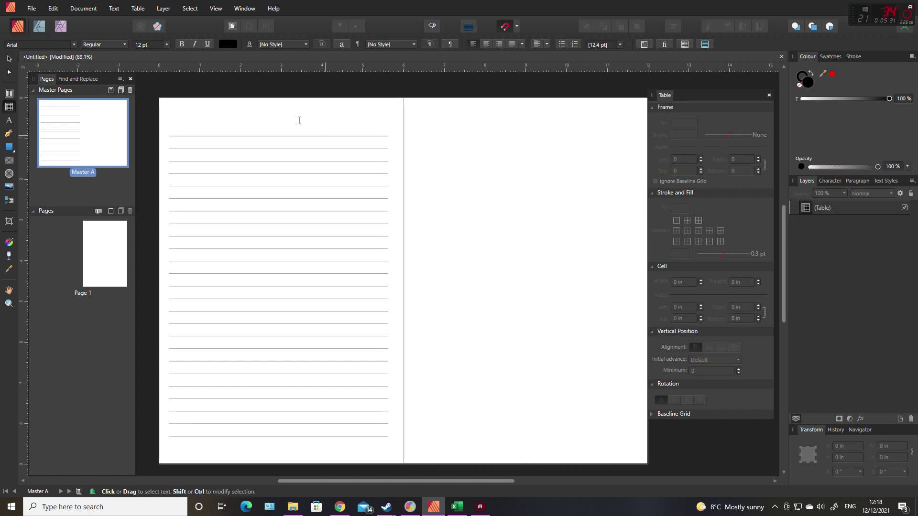
- Reduce the master table's inside horizontal border stroke to 0.2 pt
left_click(326, 190)
left_click(299, 103)
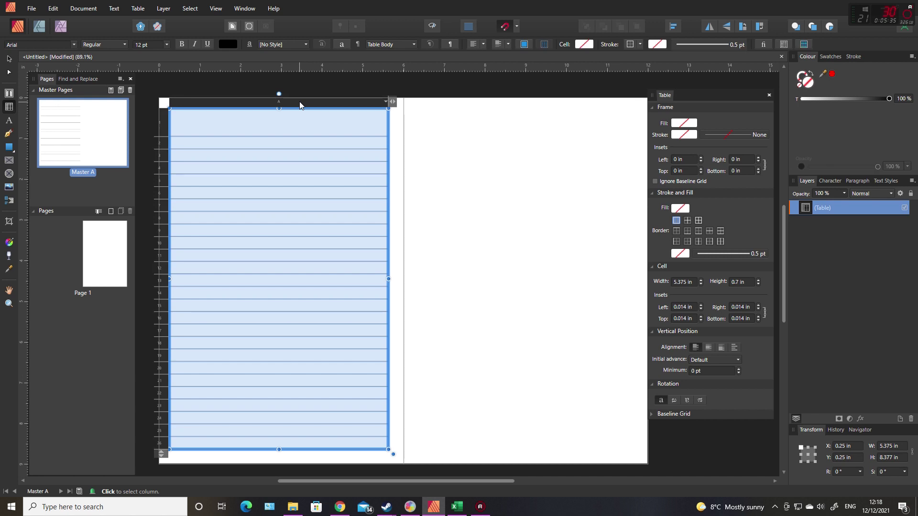
left_click(710, 233)
left_click(756, 256)
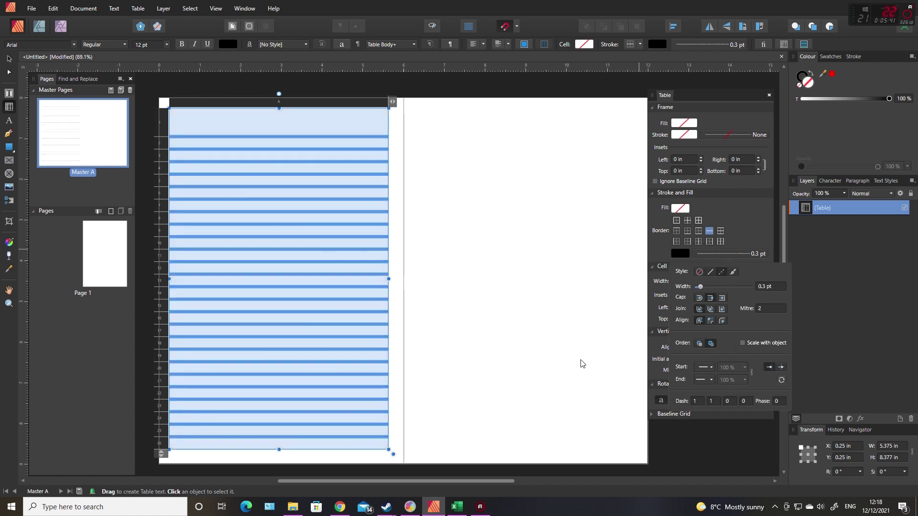
left_click(564, 309)
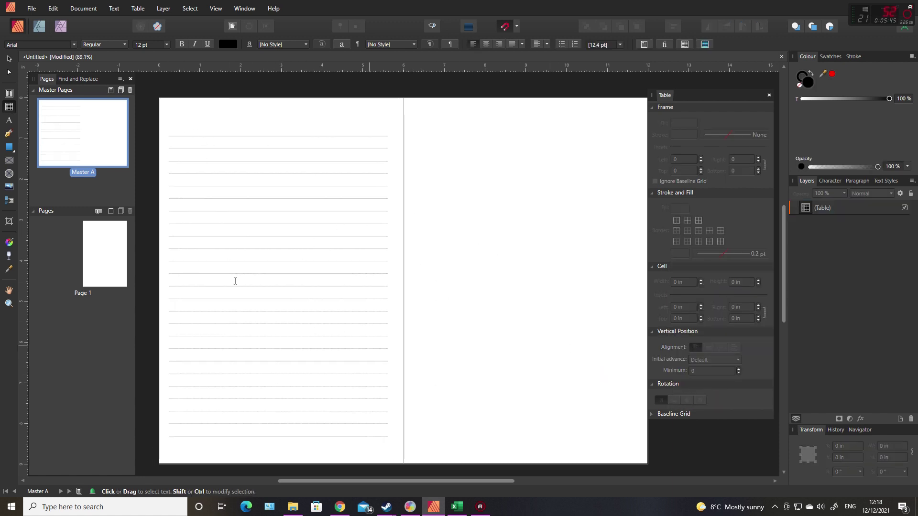
left_click(9, 60)
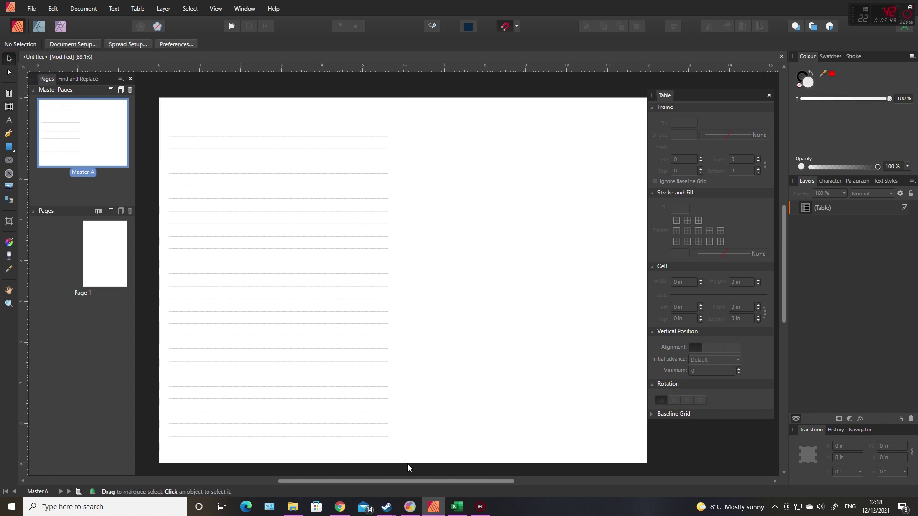
- Alt-drag a copy of the lined table onto the right master page and show margins
left_click(372, 402)
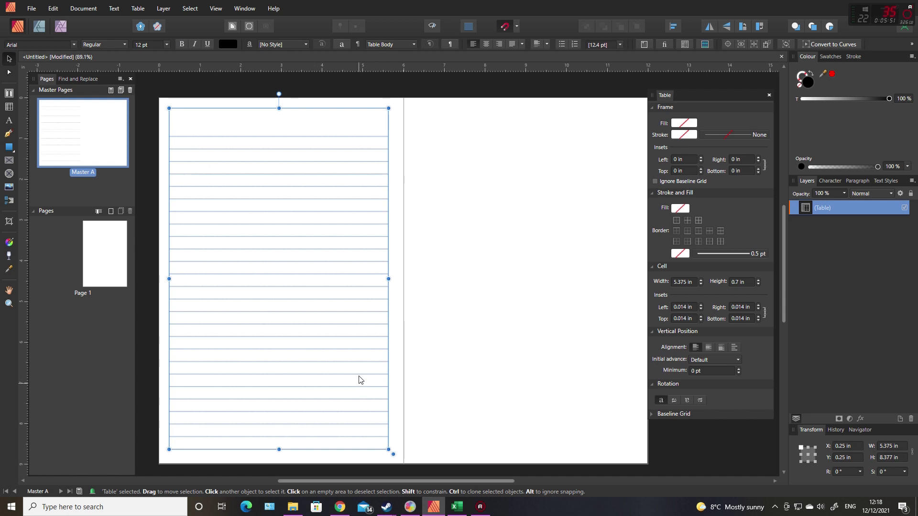
left_click_drag(318, 249, 549, 257)
left_click(216, 8)
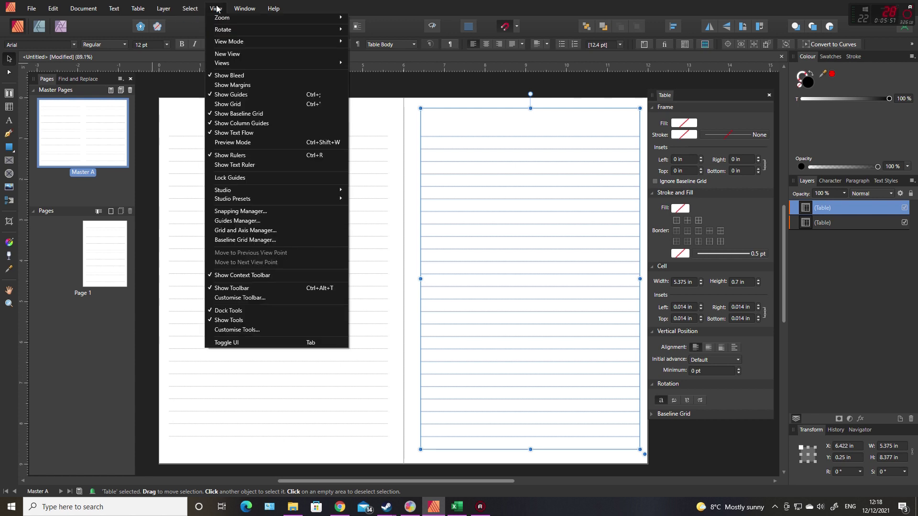
left_click(234, 85)
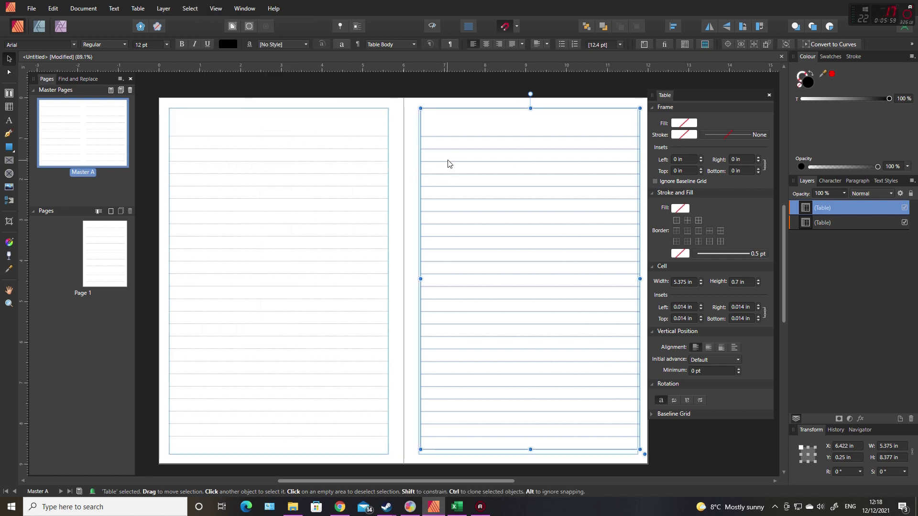
left_click(383, 93)
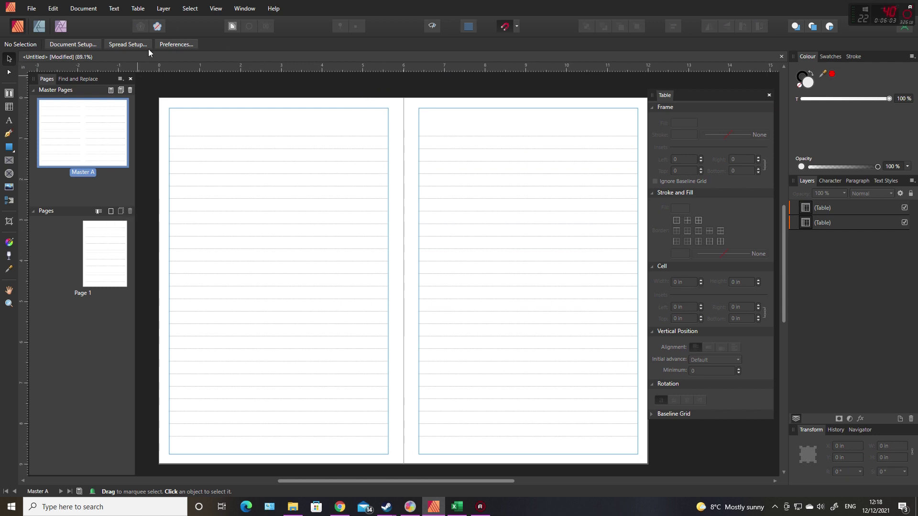
- Hide the margin guides again and open Page 1
left_click(216, 11)
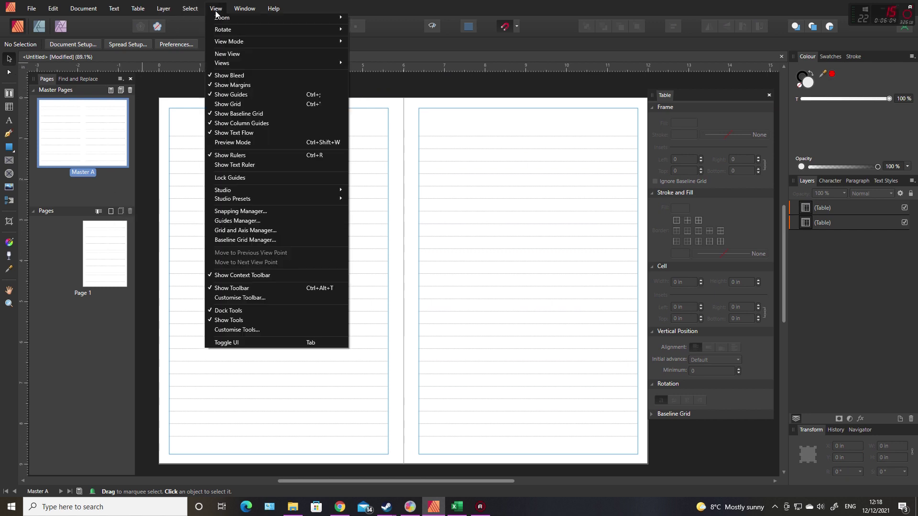
left_click(224, 85)
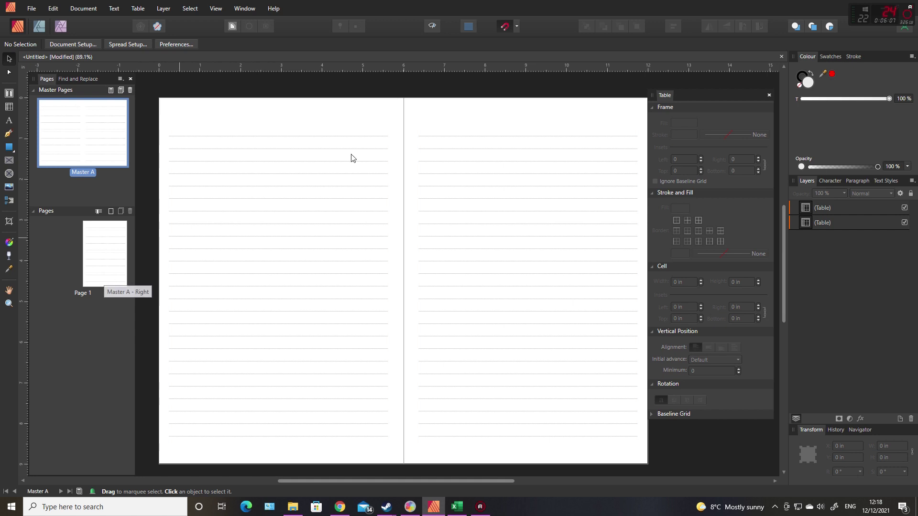
double_click(106, 268)
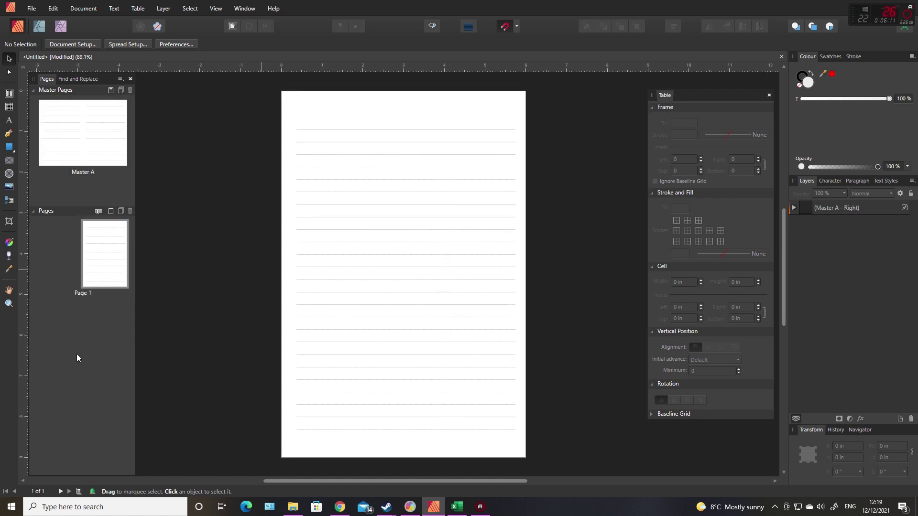
- Insert 109 Master A pages after Page 1 with Add Pages in the Pages panel
right_click(81, 320)
left_click(121, 326)
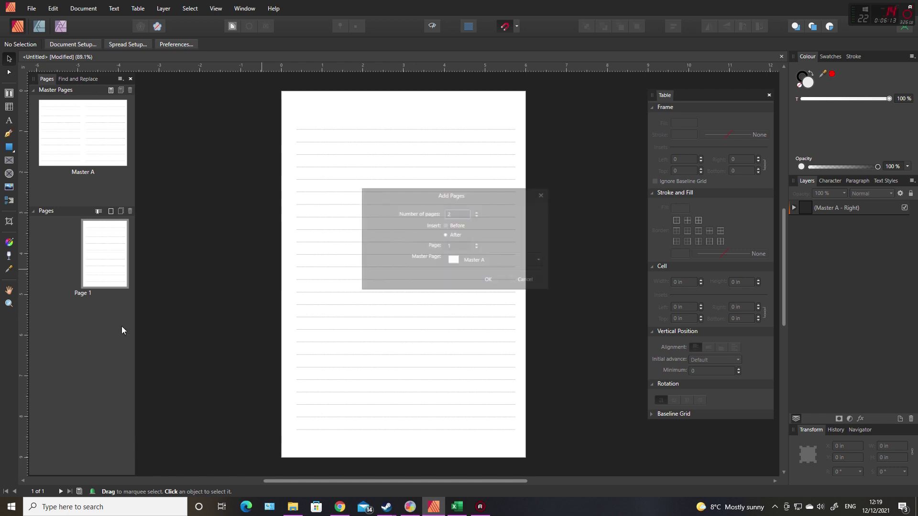
left_click(457, 212)
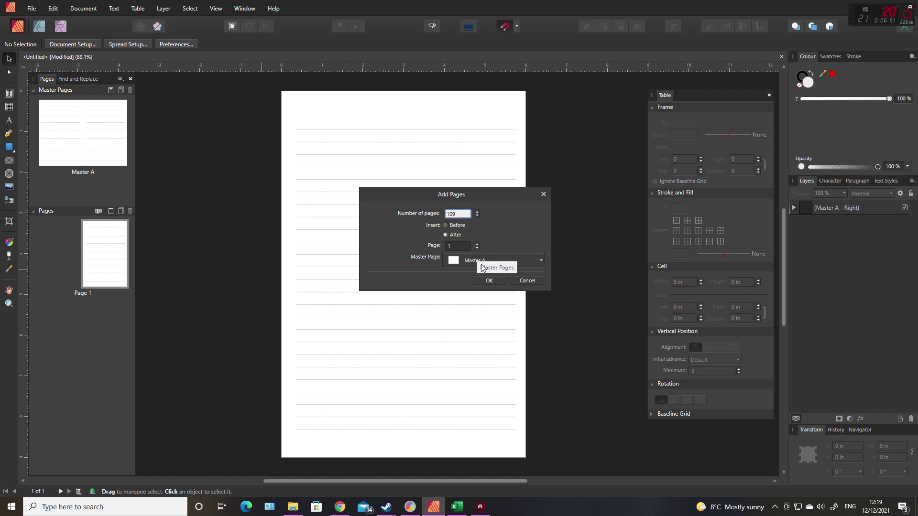
left_click(489, 280)
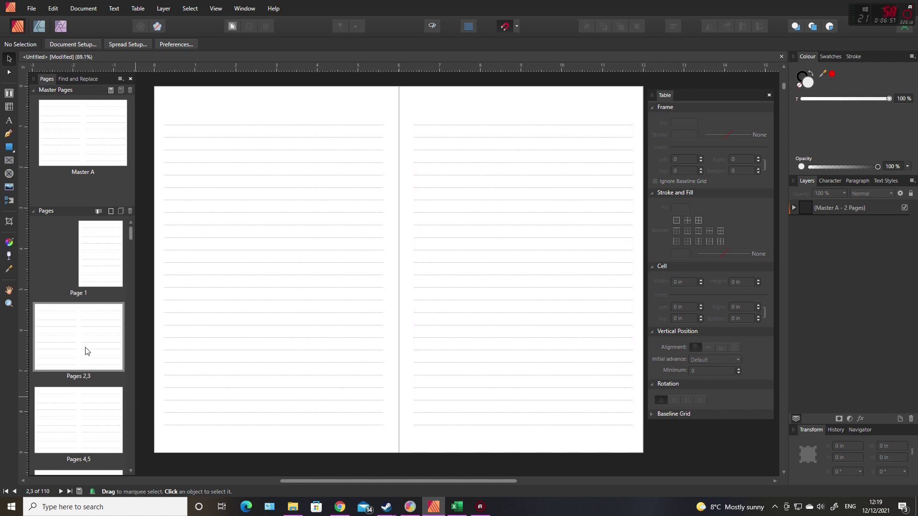
- Check the new spreads, then export as PDF (for print) with Area set to All Pages
left_click(99, 420)
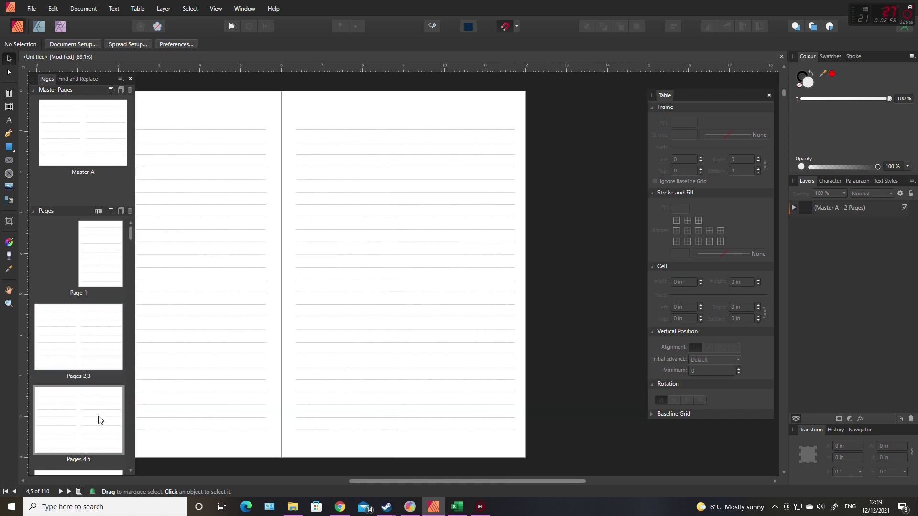
left_click(101, 265)
left_click(32, 9)
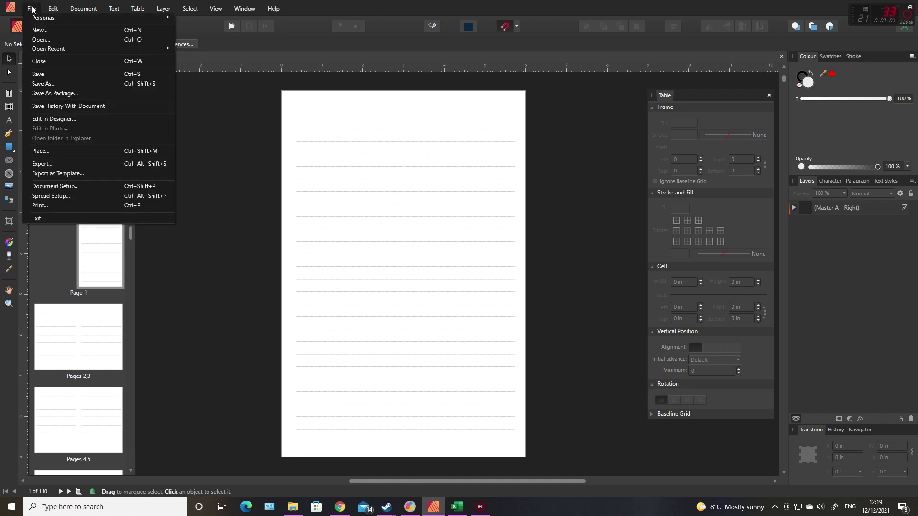
left_click(51, 163)
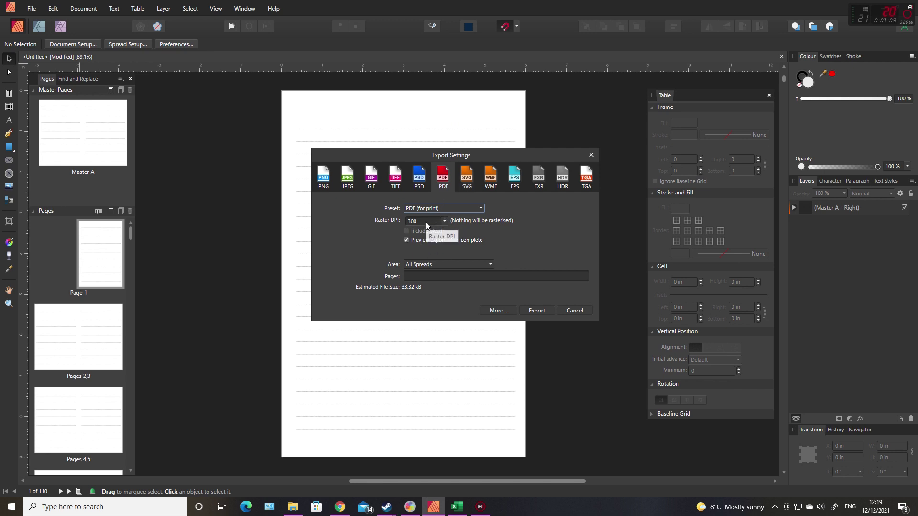
left_click(434, 264)
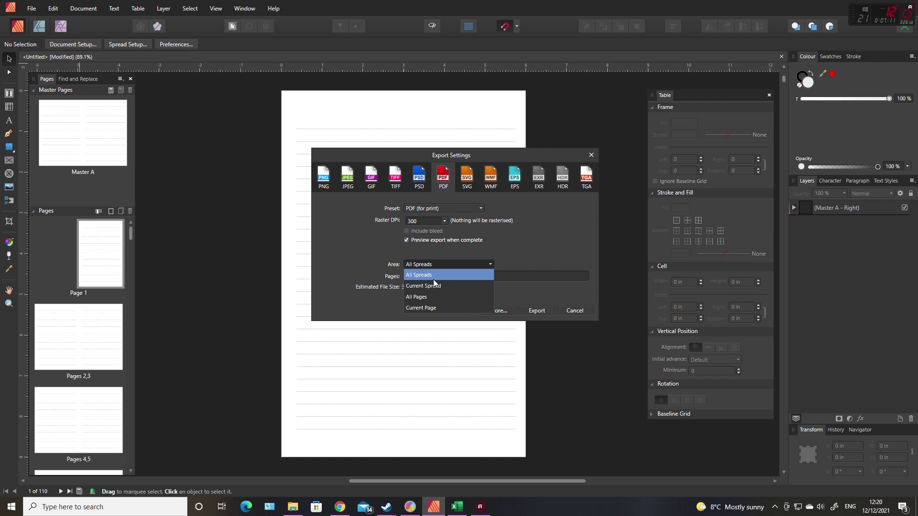
left_click(425, 294)
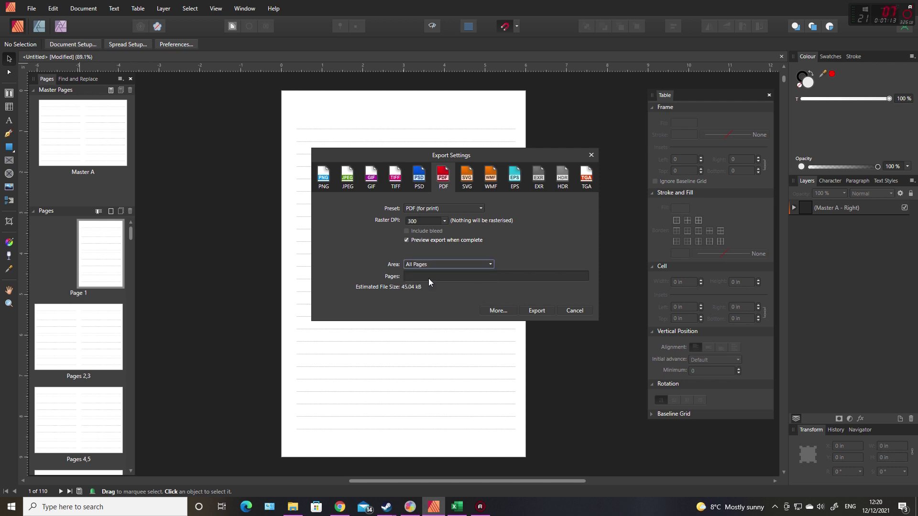
left_click(536, 310)
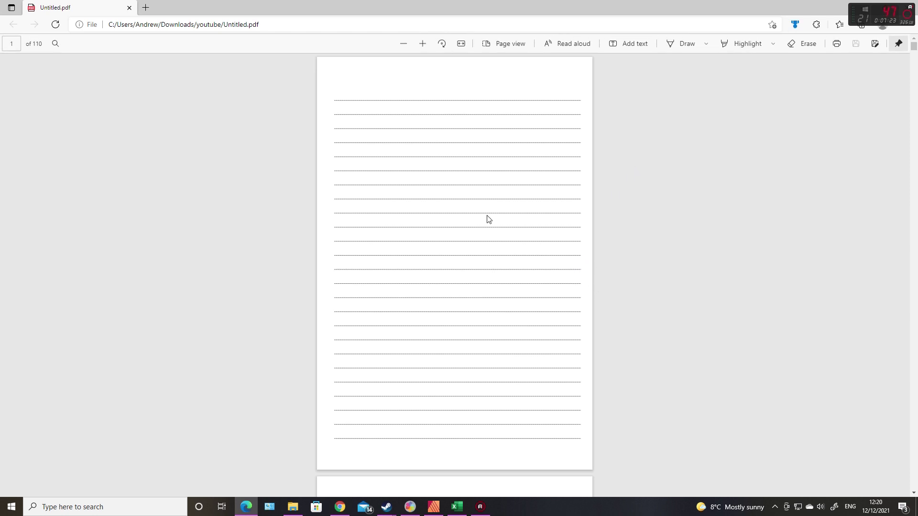
- Scroll through Untitled.pdf in Edge, then move the viewer window aside and close it
scroll(522, 248, "down", 20)
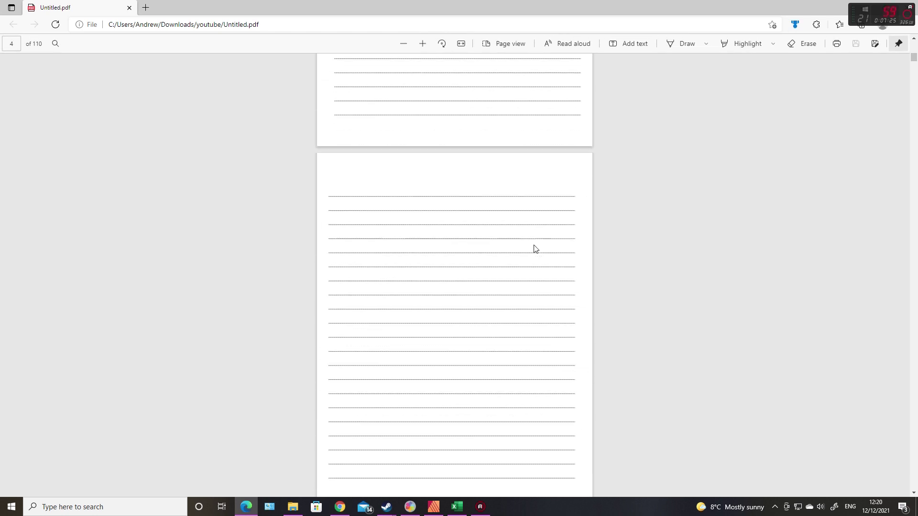
scroll(534, 248, "up", 15)
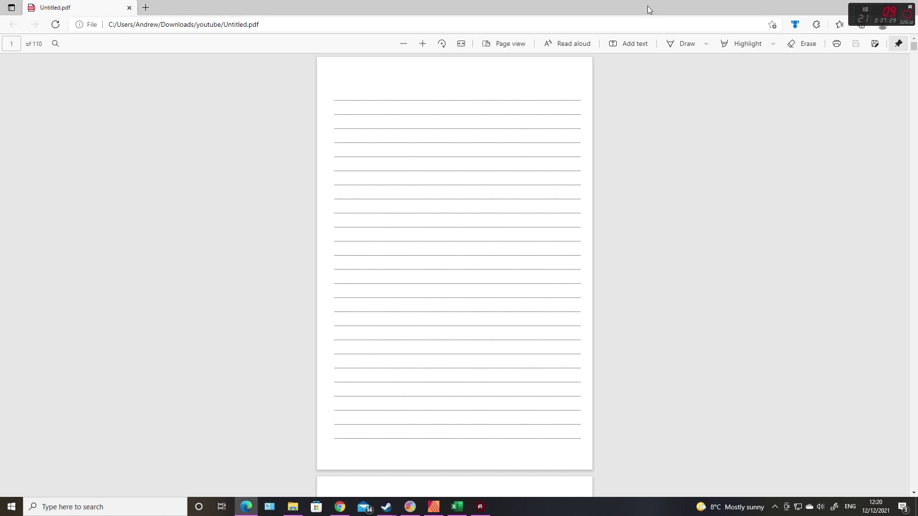
left_click_drag(647, 5, 645, 18)
left_click_drag(702, 18, 593, 23)
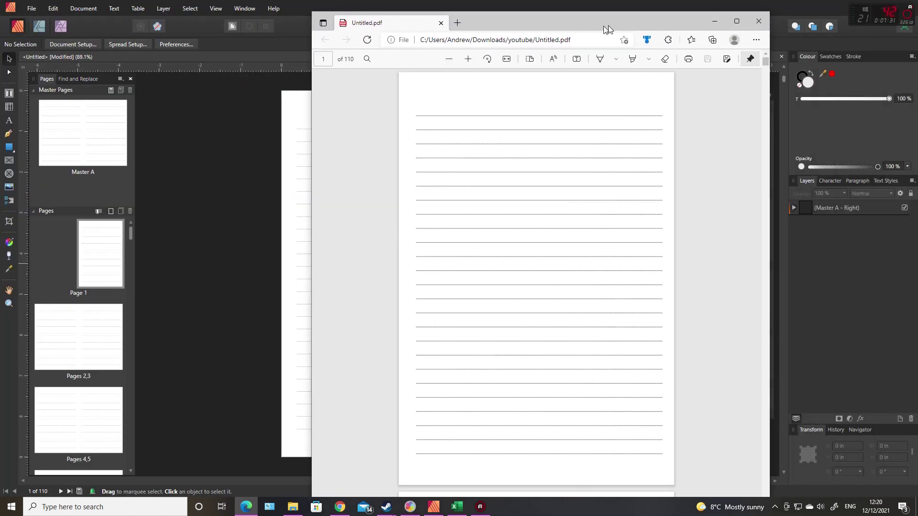
left_click(754, 21)
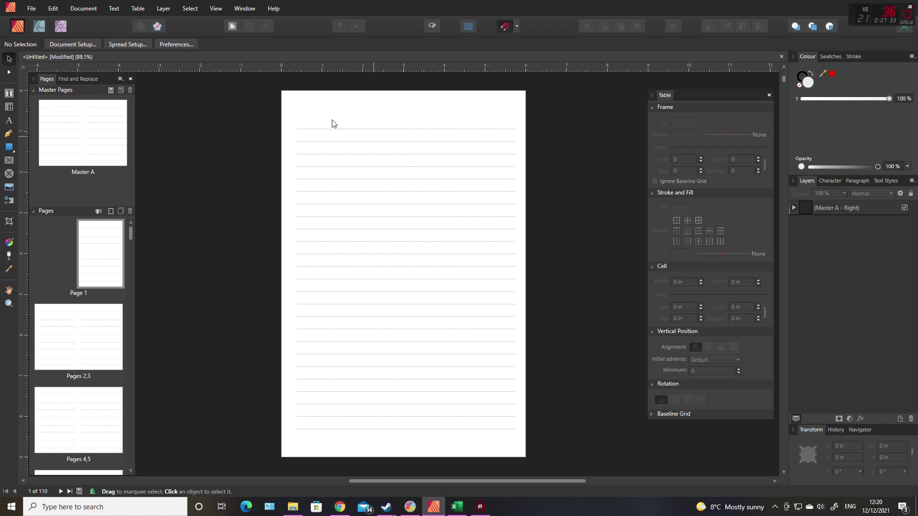
- Delete the lined tables from the right and left Master A pages
double_click(94, 148)
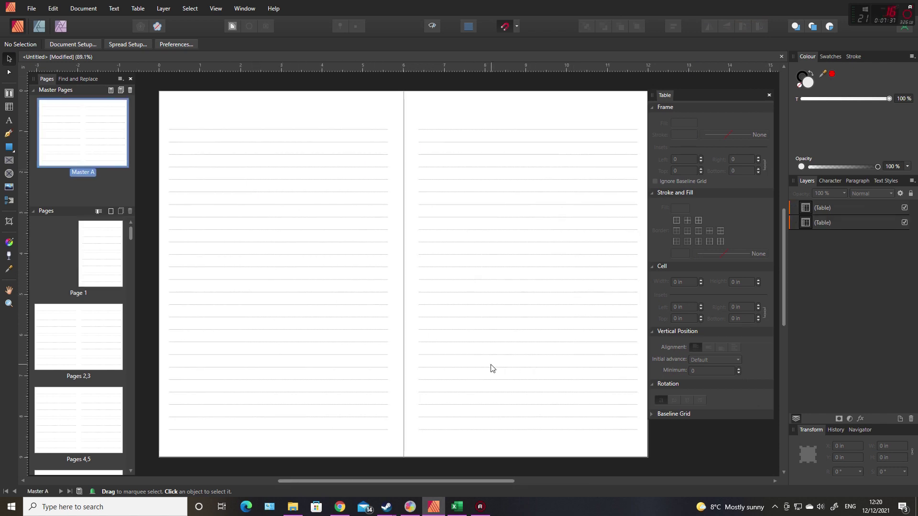
left_click(490, 368)
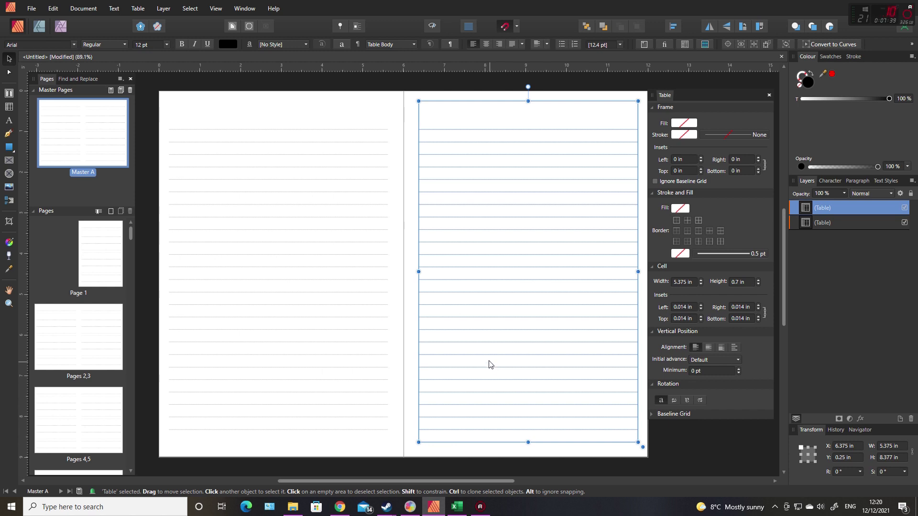
key("Delete")
left_click(328, 314)
key("Delete")
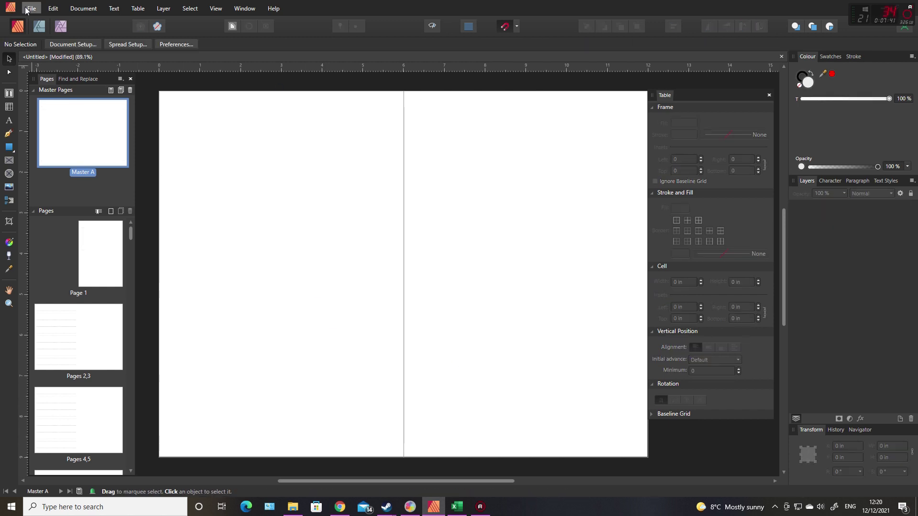
- Export the blank document as a template named 6x9
left_click(28, 9)
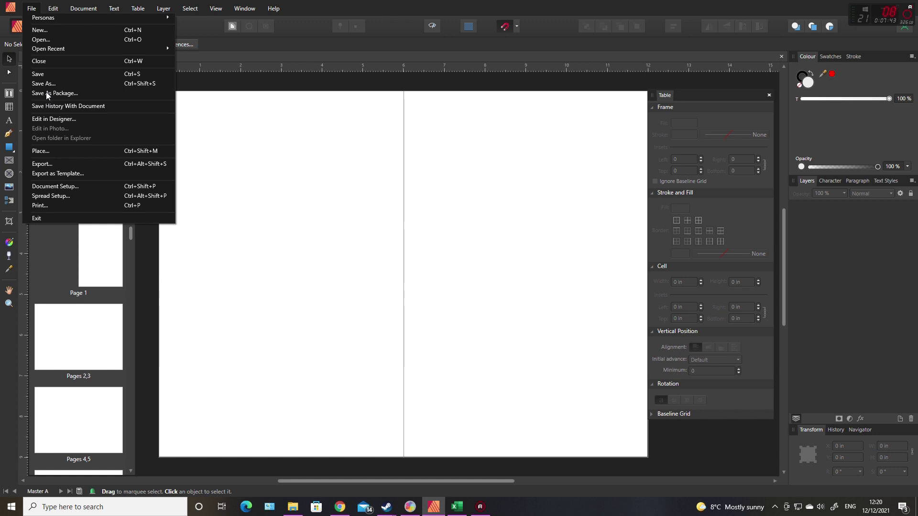
left_click(59, 173)
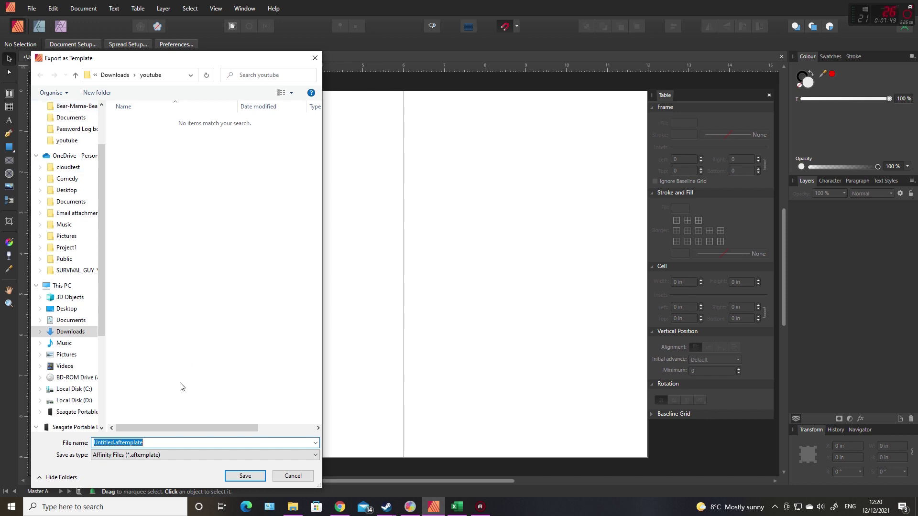
left_click(110, 444)
double_click(114, 442)
type("6x9")
key("Return")
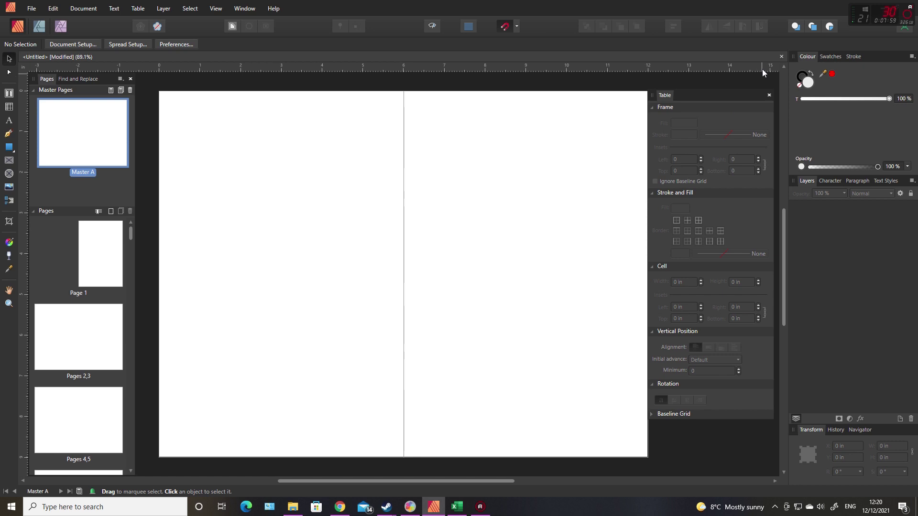
left_click(31, 8)
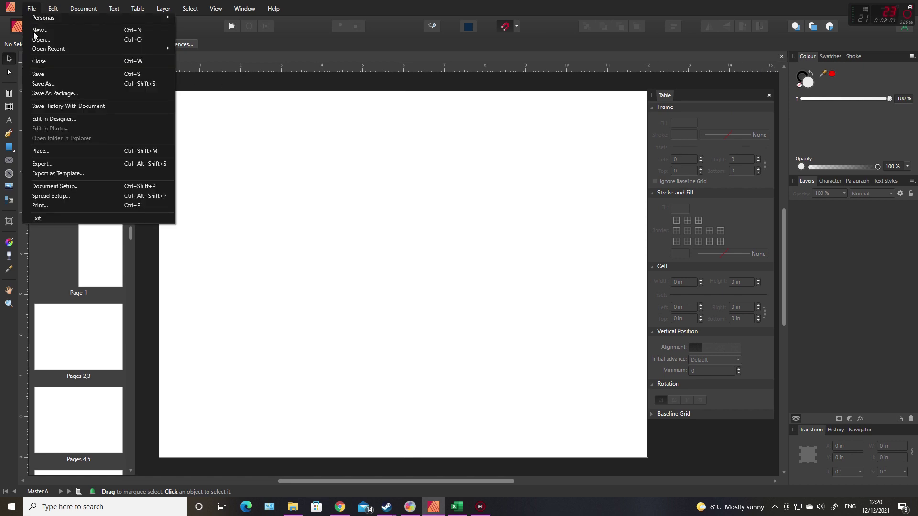
- Add the youtube folder under New > Templates and open the 6x9 template
left_click(34, 30)
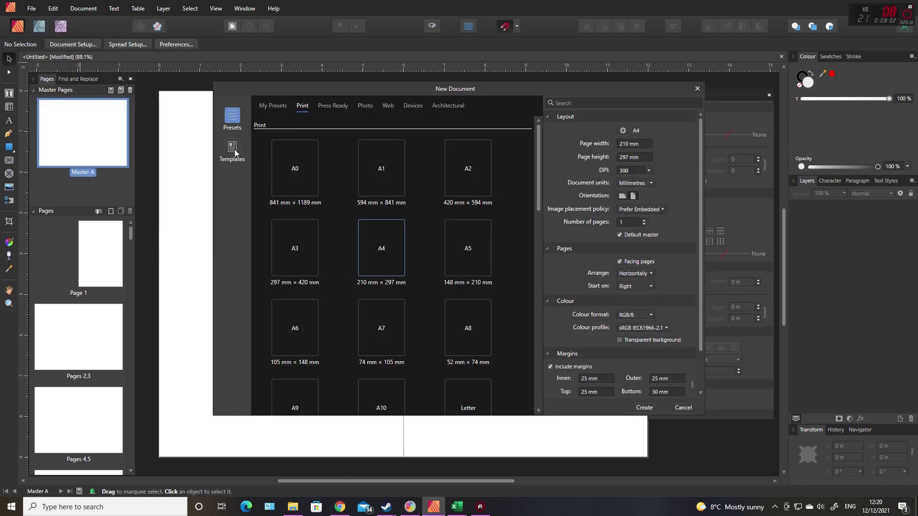
left_click(232, 150)
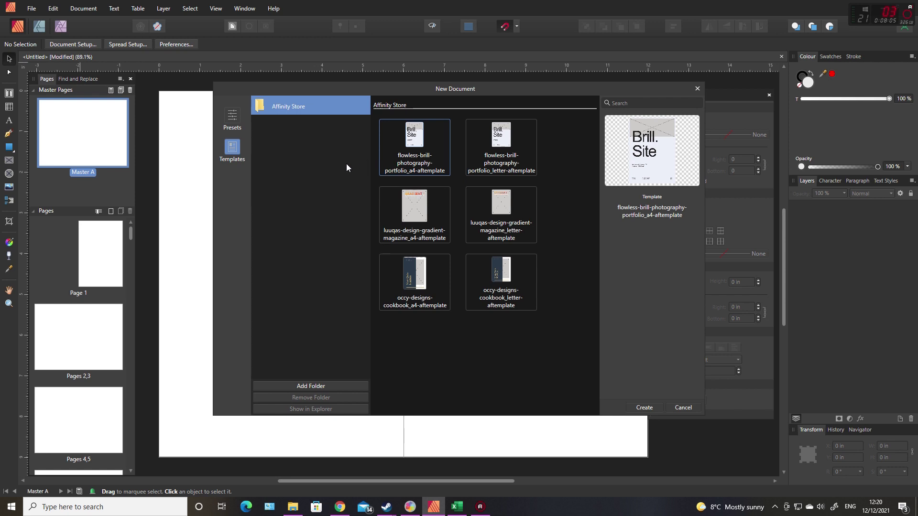
left_click(307, 386)
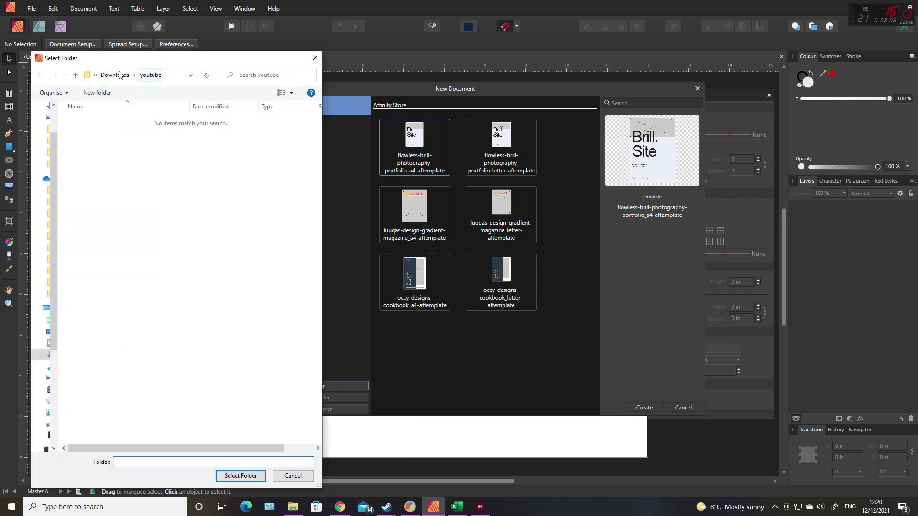
left_click(152, 75)
left_click(240, 476)
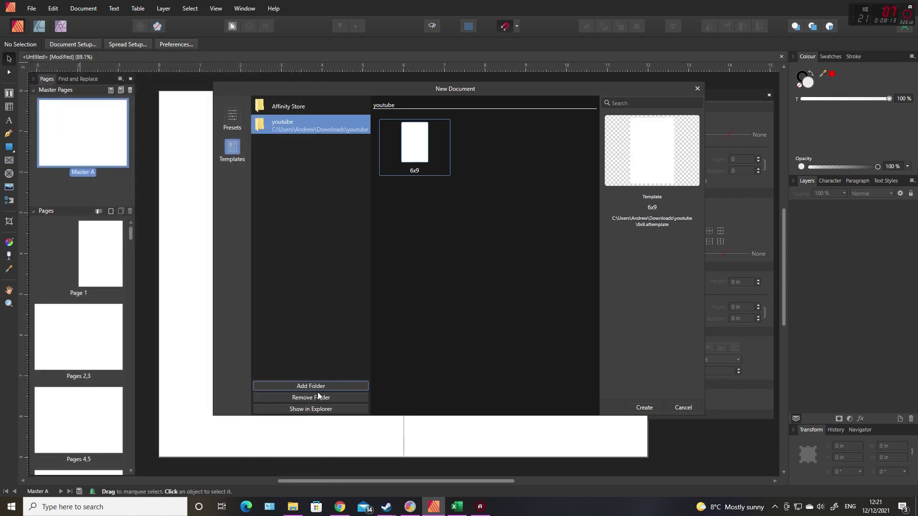
double_click(419, 156)
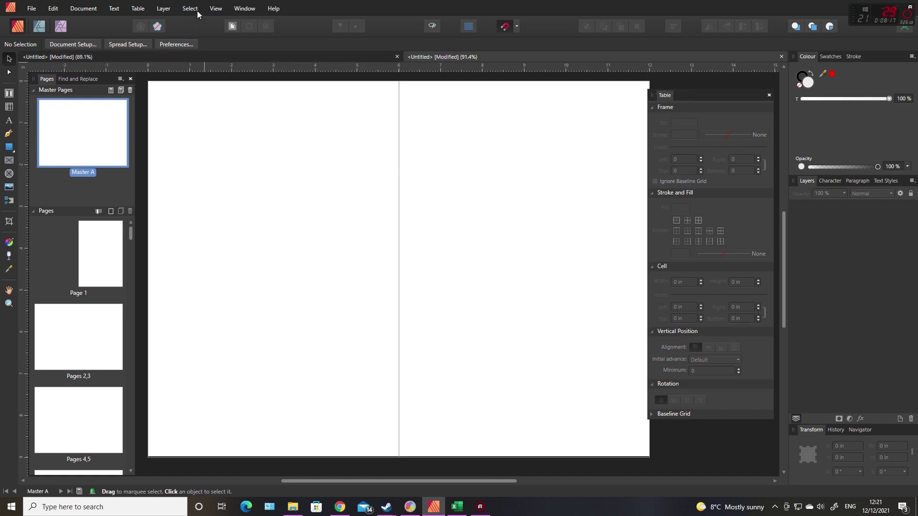
- Turn on margin guides in the new template-based document
left_click(213, 9)
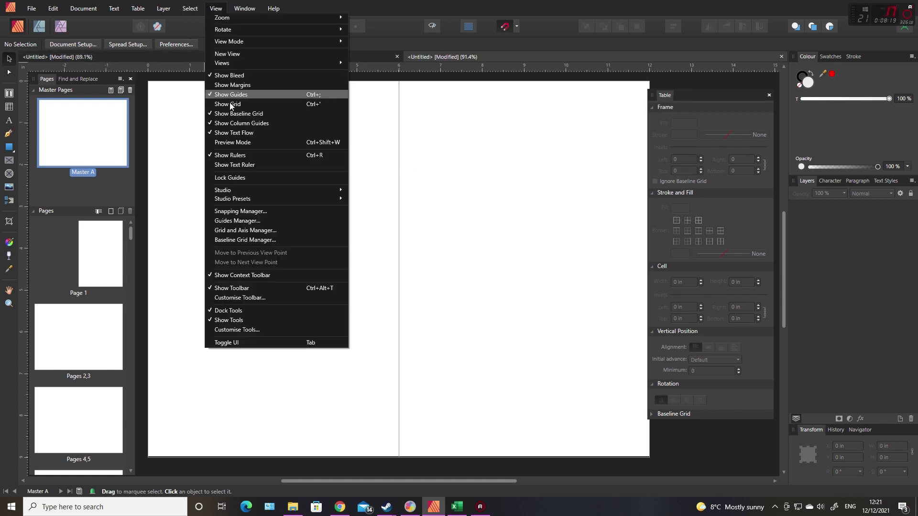
left_click(231, 86)
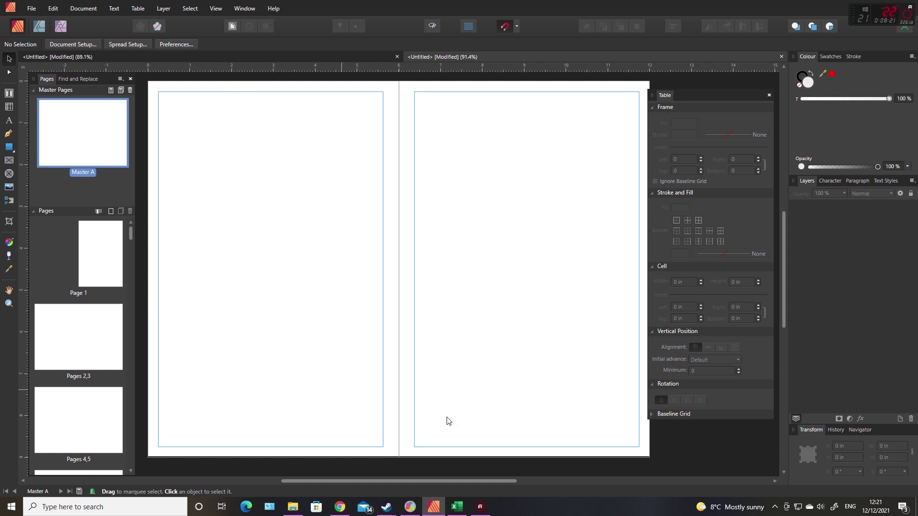
scroll(98, 272, "down", 3)
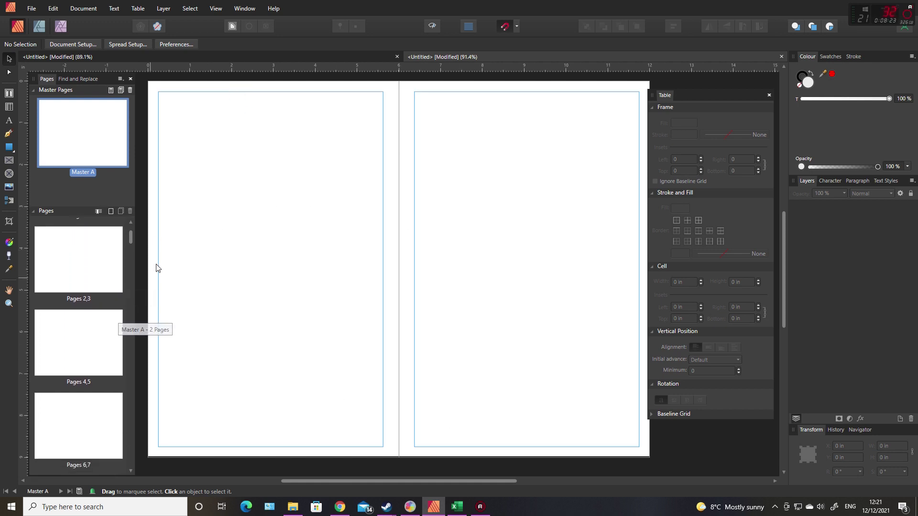
mouse_move(130, 238)
left_mouse_down()
mouse_move(141, 390)
mouse_move(133, 459)
mouse_move(134, 233)
left_mouse_up()
- Draw a grey rectangle on each Master A page, then view spread 2,3
double_click(91, 131)
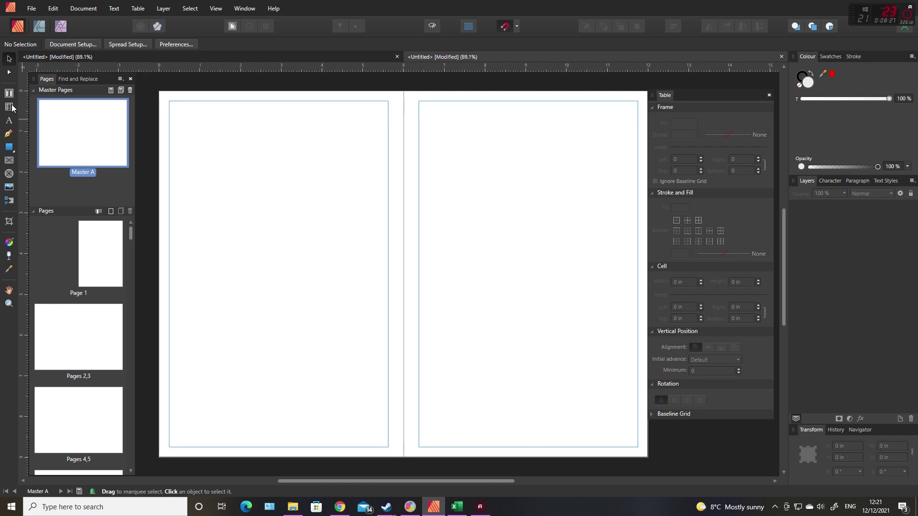
left_click(9, 147)
left_click_drag(210, 164, 307, 264)
left_click_drag(463, 169, 586, 316)
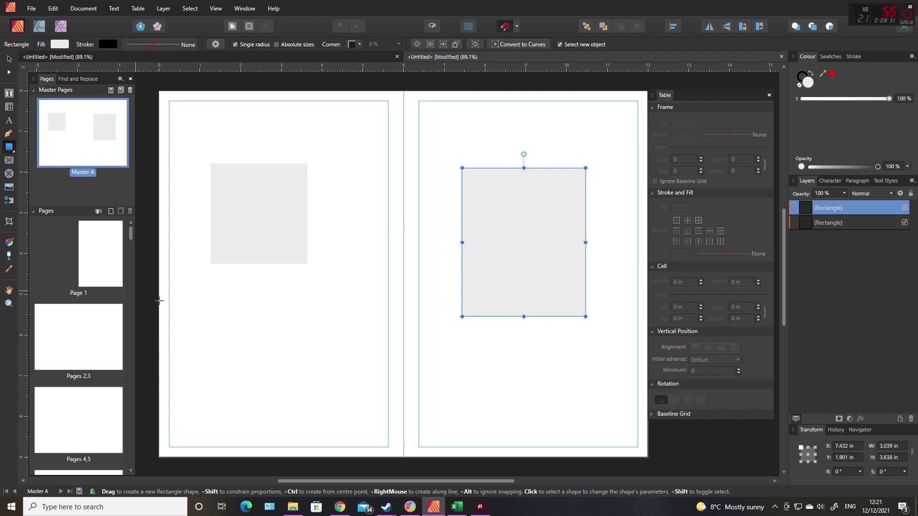
left_click(9, 59)
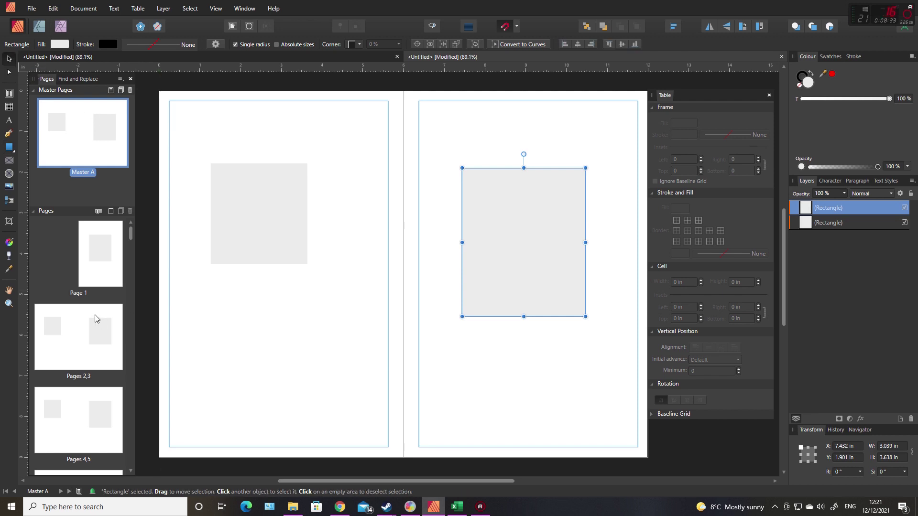
left_click(93, 327)
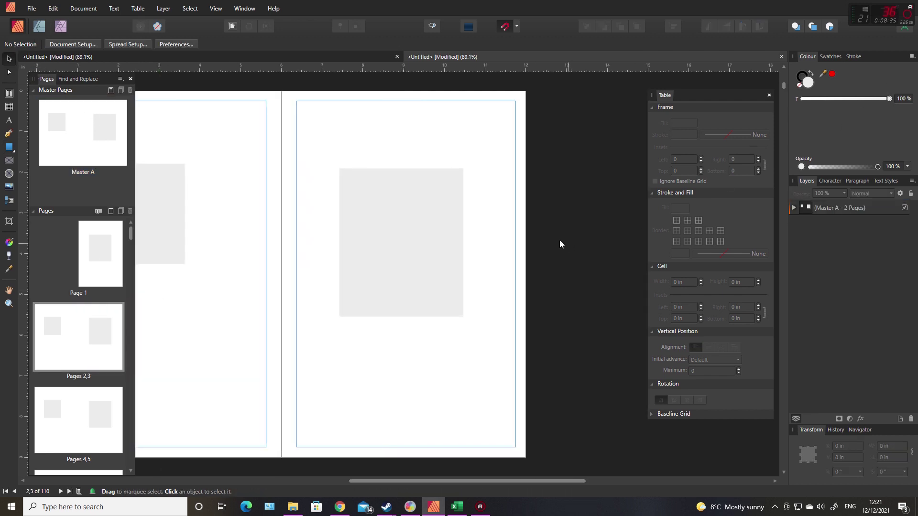